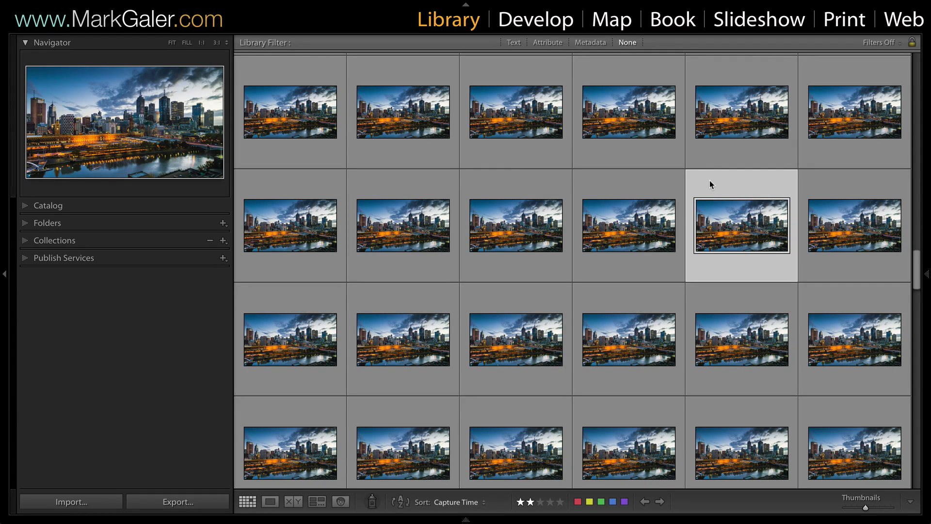
Select the edited Melbourne dusk skyline frame and view it full-size in Loupe view.
click(732, 221)
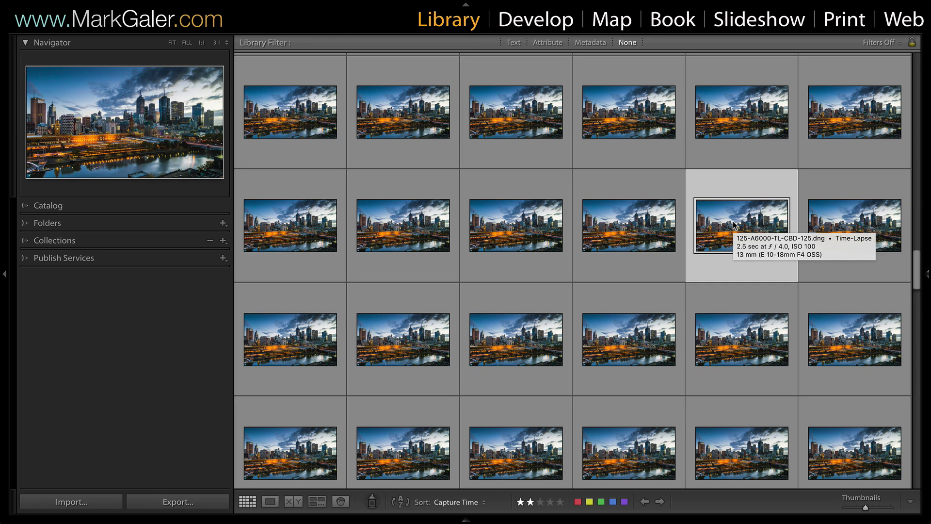
key(e)
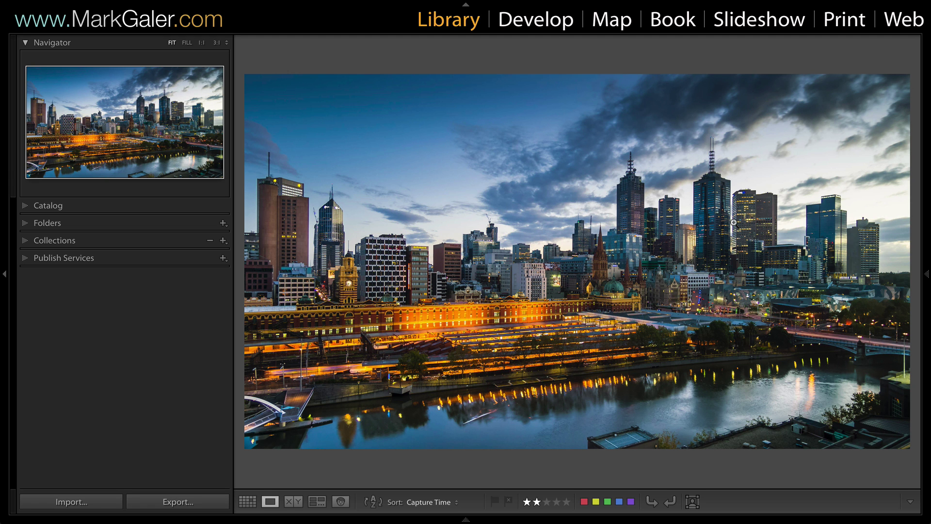
In Develop, compare against a reset Basic panel, then restore Exposure +0.30, Contrast +60, Vibrance +60.
key(d)
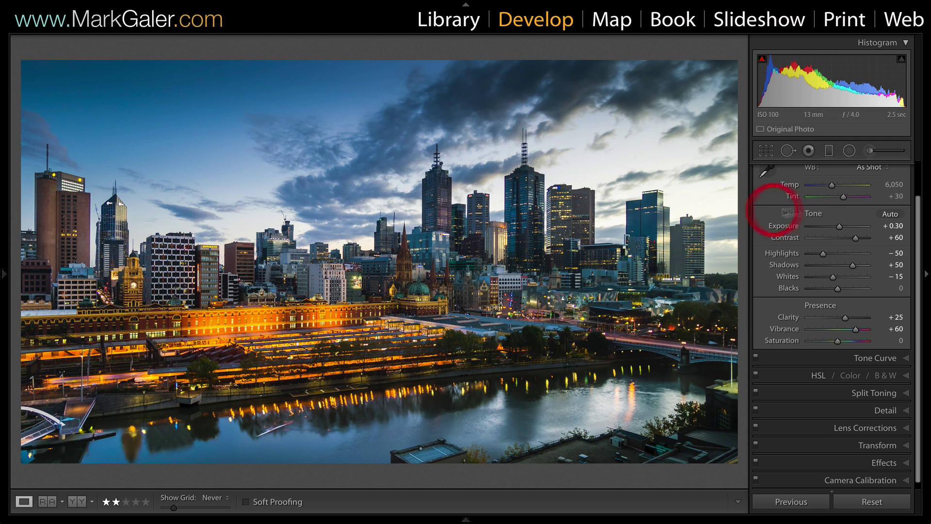
scroll(855, 212, up, 1)
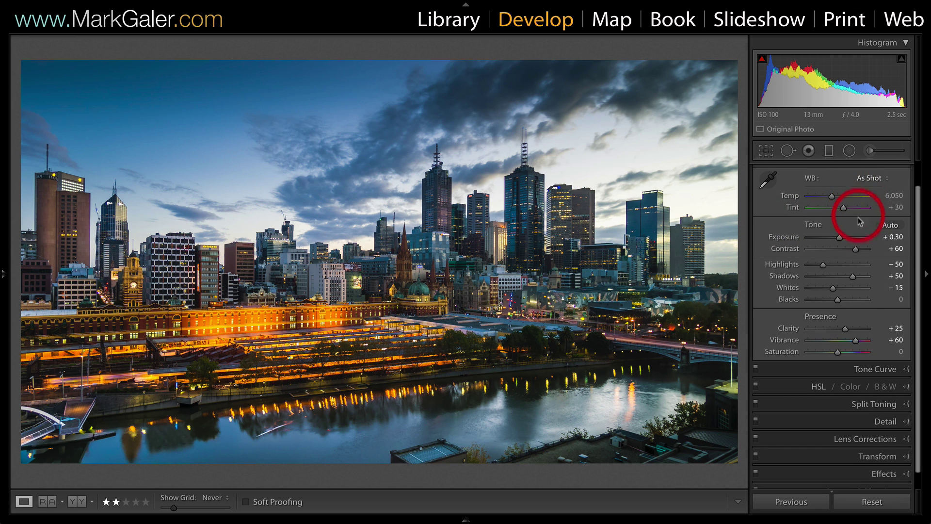
scroll(857, 266, up, 1)
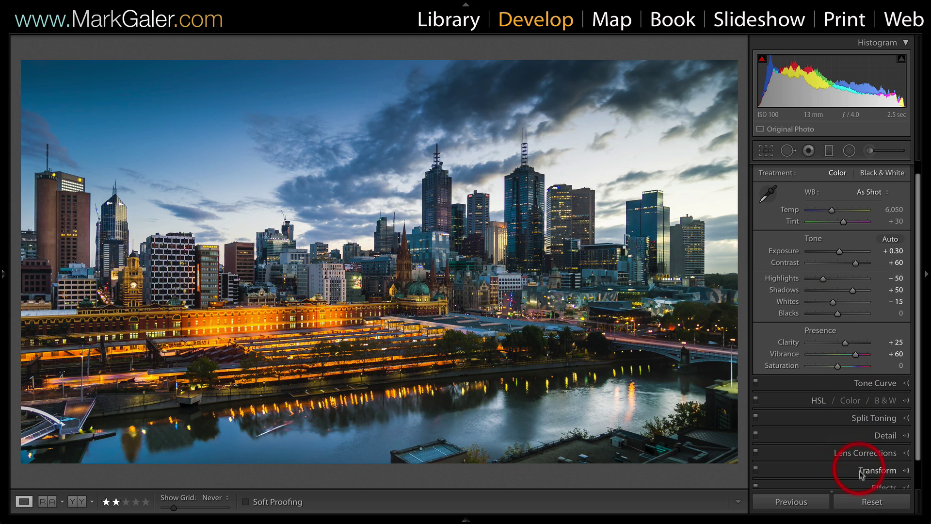
click(865, 503)
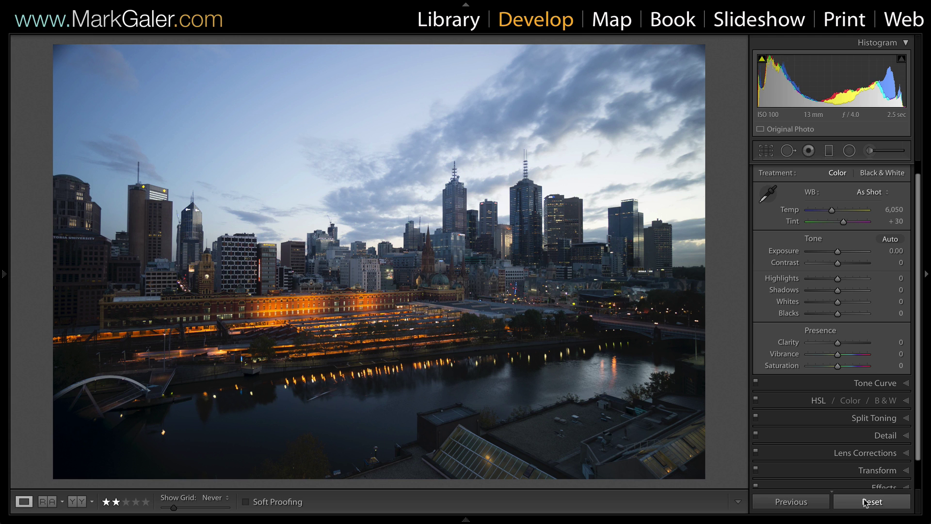
key(ctrl+z)
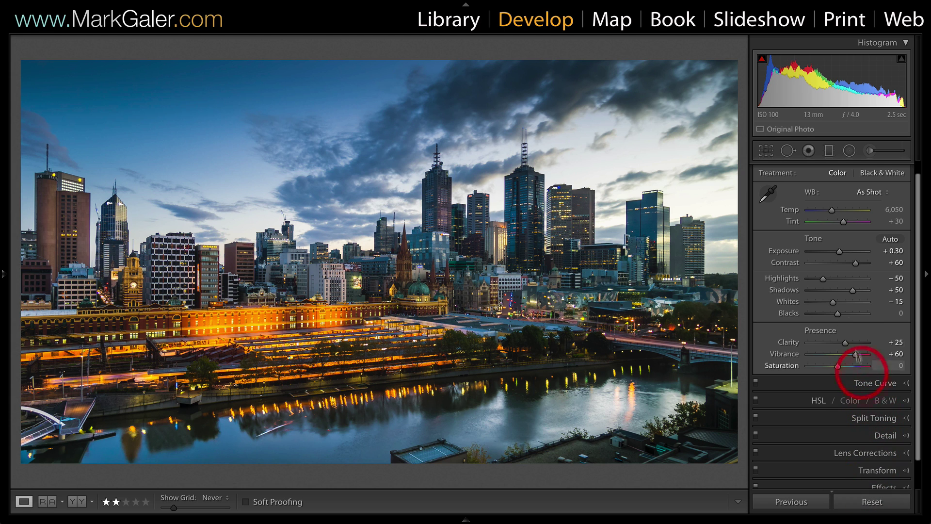
Inspect the two graduated filters, one darkening the sky and one lifting the shadows.
click(830, 152)
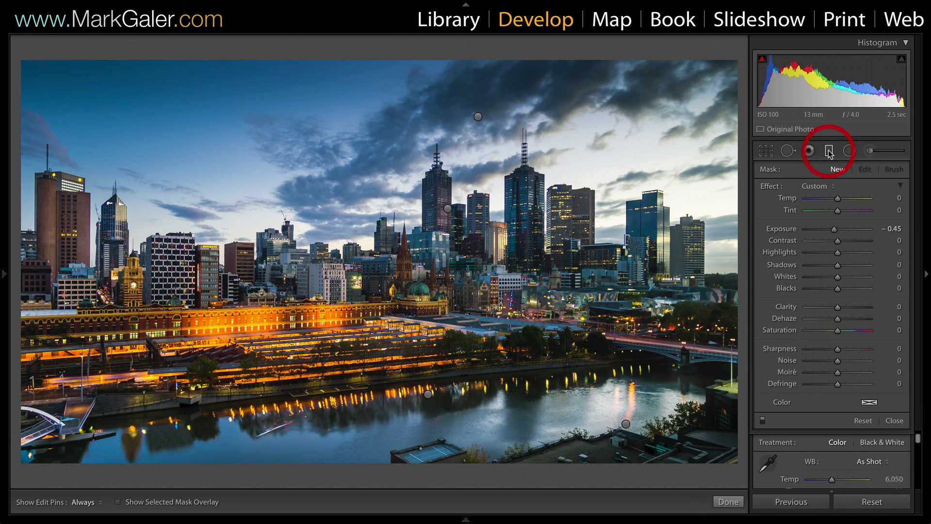
click(478, 117)
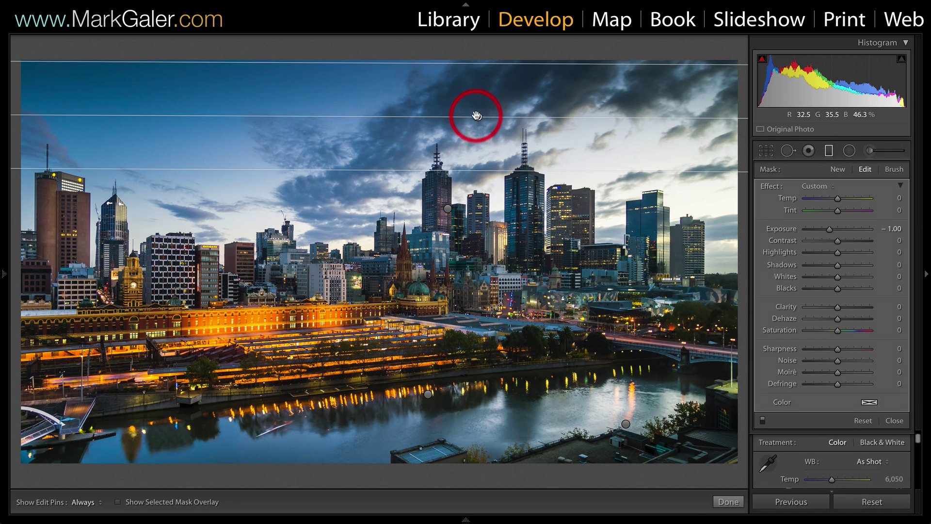
click(445, 208)
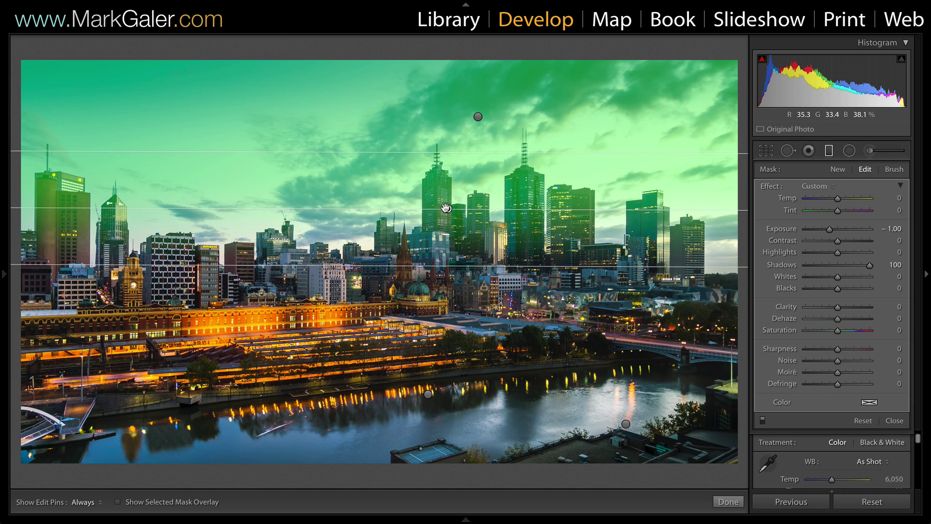
click(830, 152)
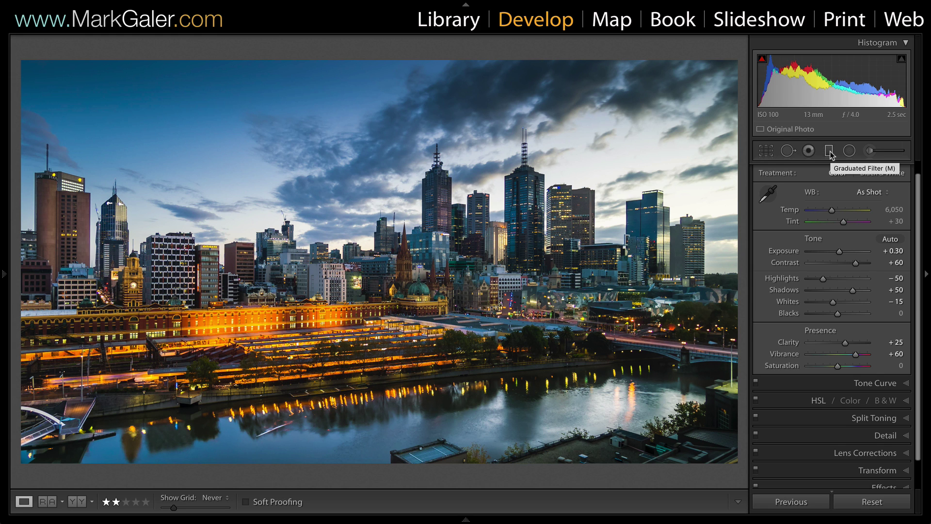
Check the 16x9 crop, then go back to the Library grid of frames.
click(768, 151)
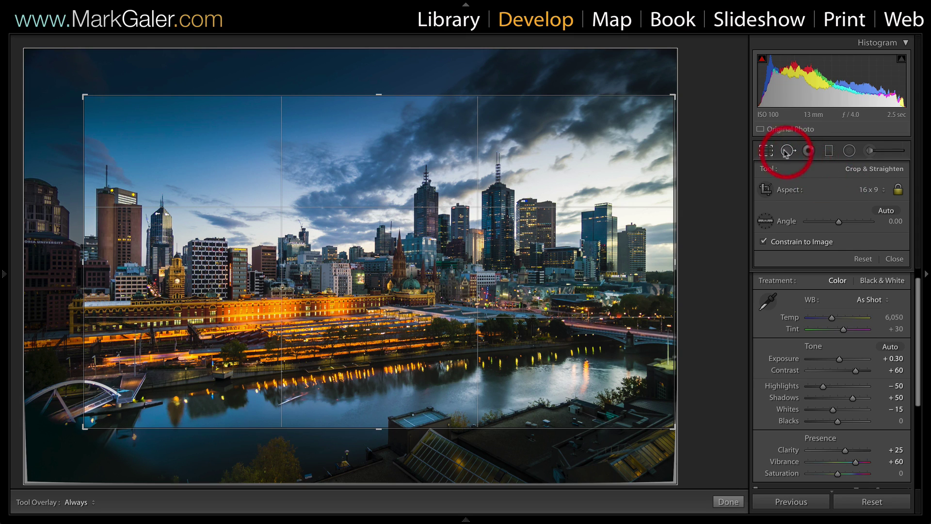
click(767, 152)
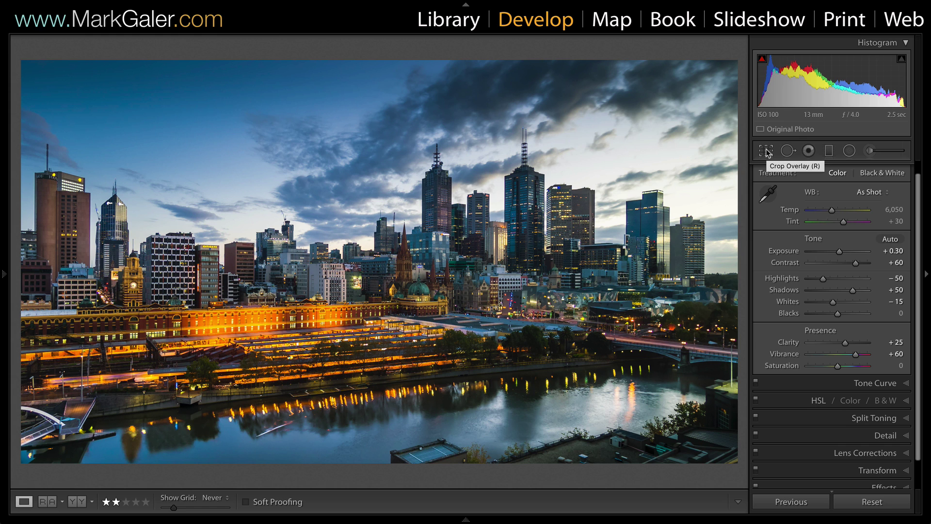
key(g)
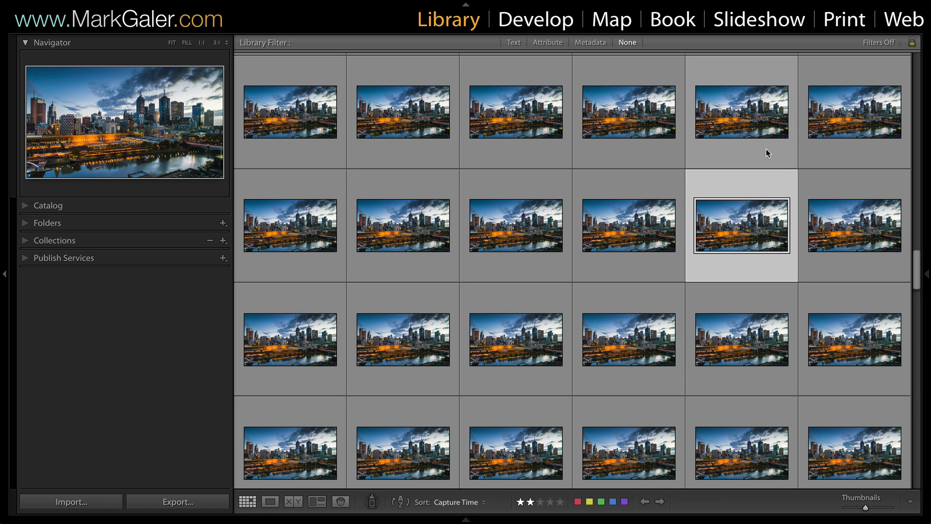
Sync all develop settings from the edited frame to every other frame with Check All enabled.
click(752, 222)
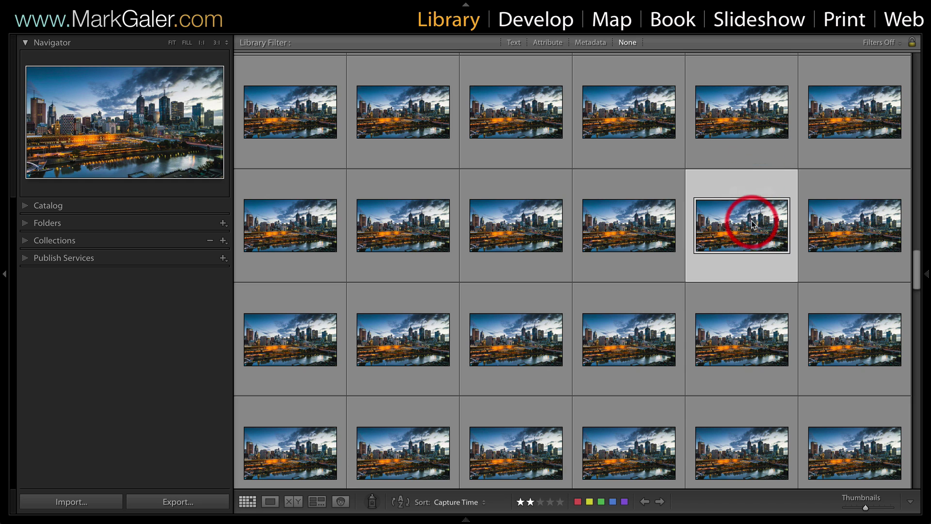
click(924, 286)
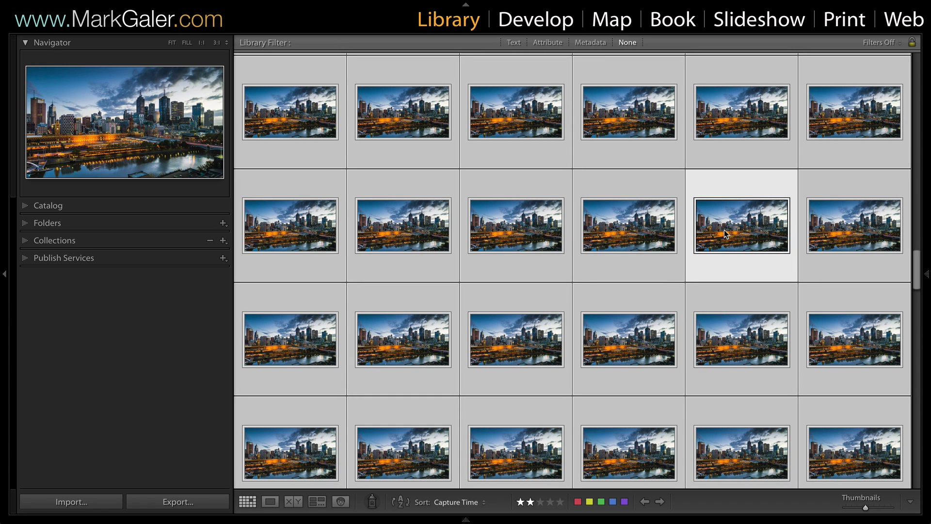
mouse_move(925, 274)
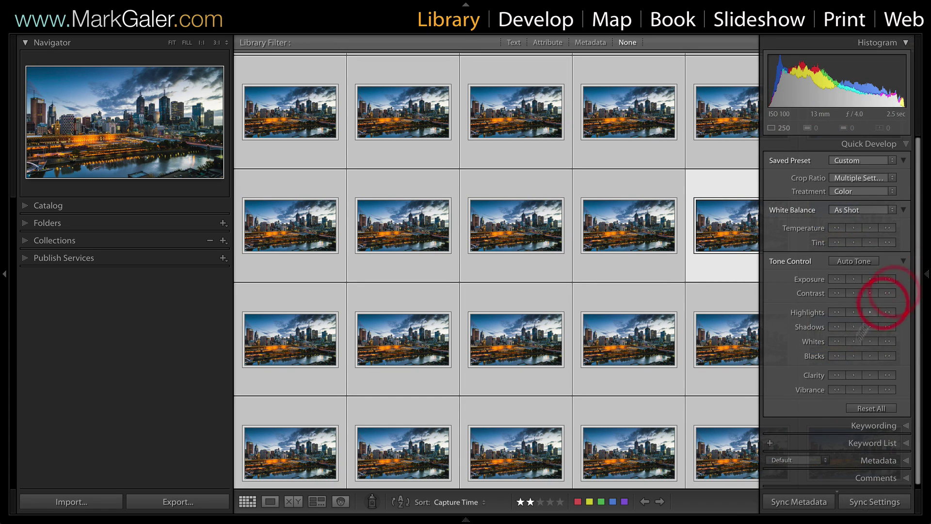
click(863, 504)
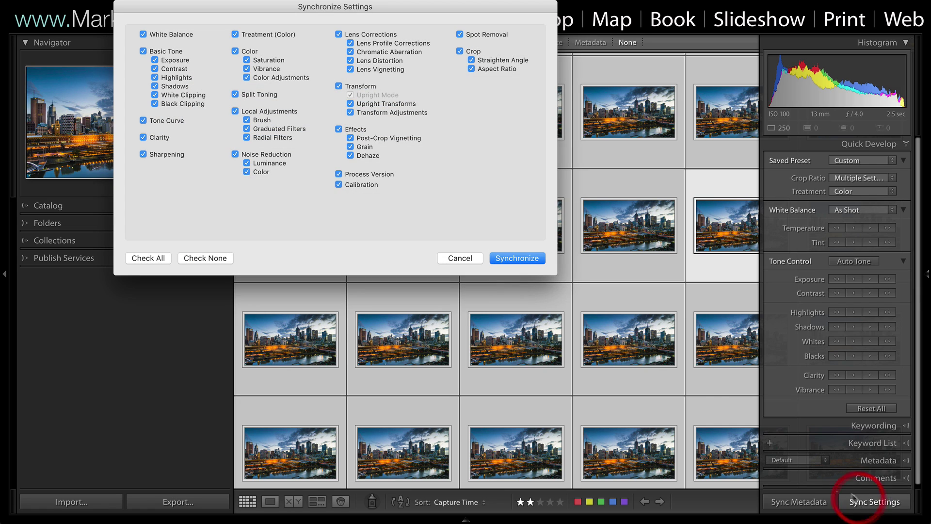
click(152, 257)
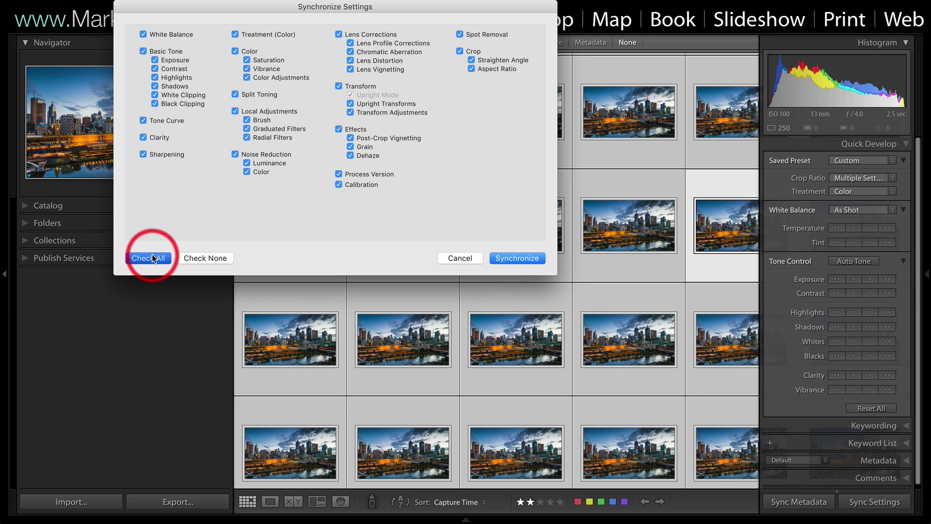
click(497, 263)
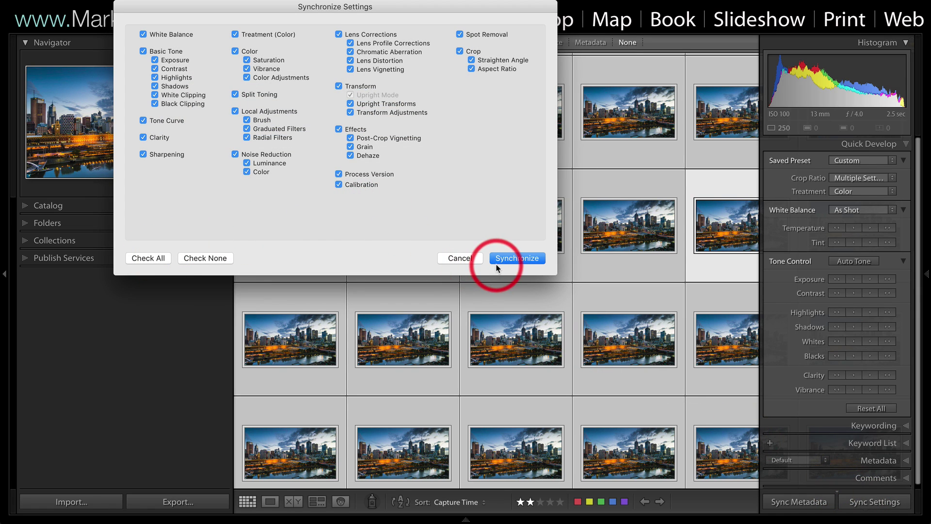
click(461, 258)
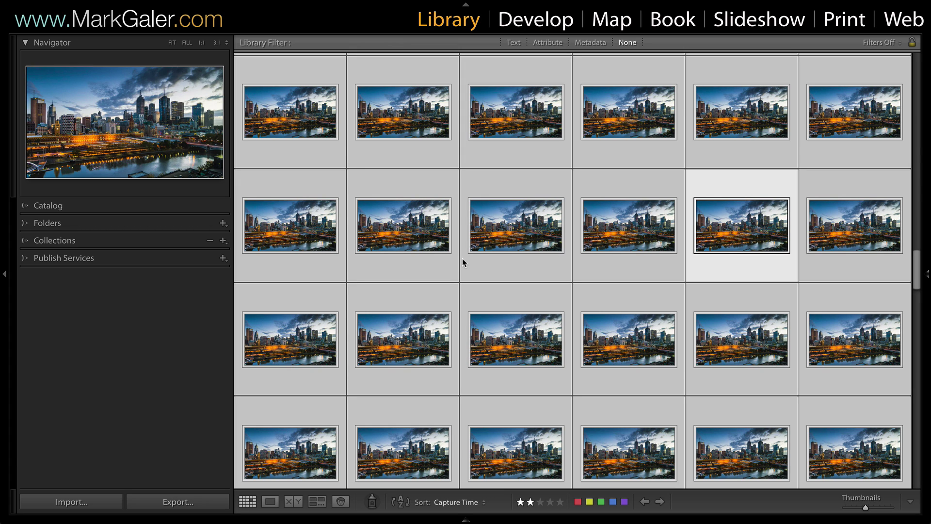
Filter the grid to frames rated two stars or higher and step through them full-size.
click(752, 246)
click(548, 43)
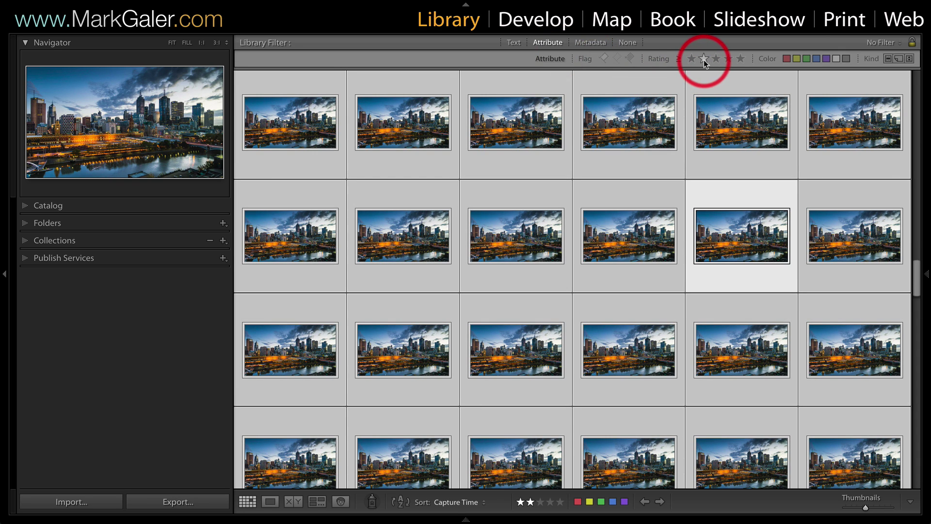
click(704, 60)
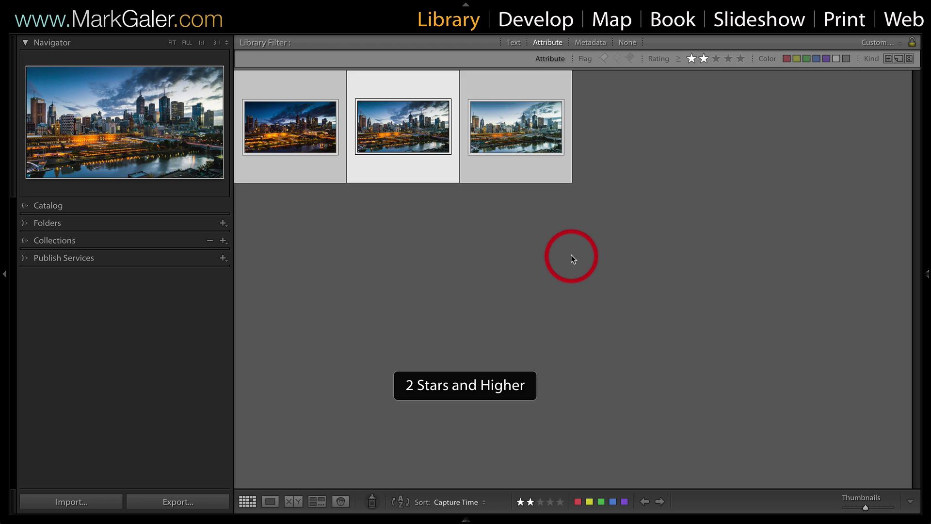
click(398, 137)
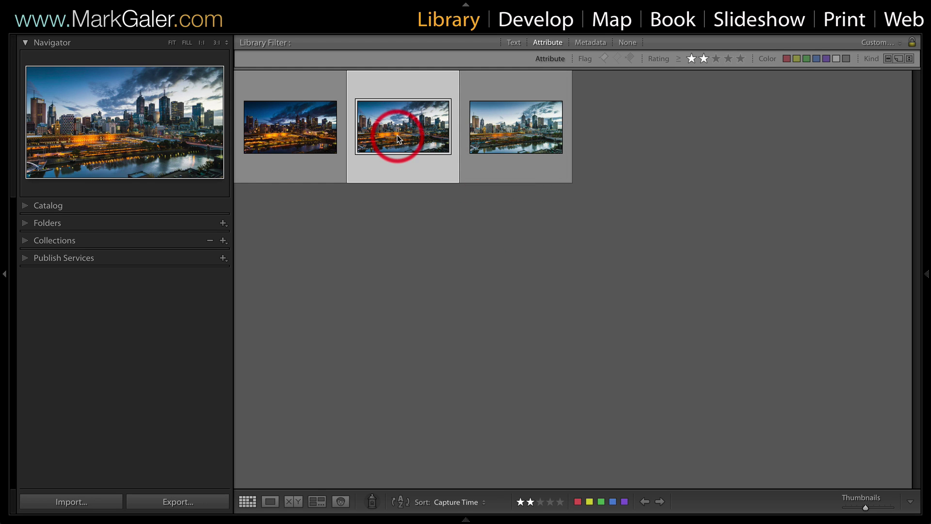
double_click(398, 139)
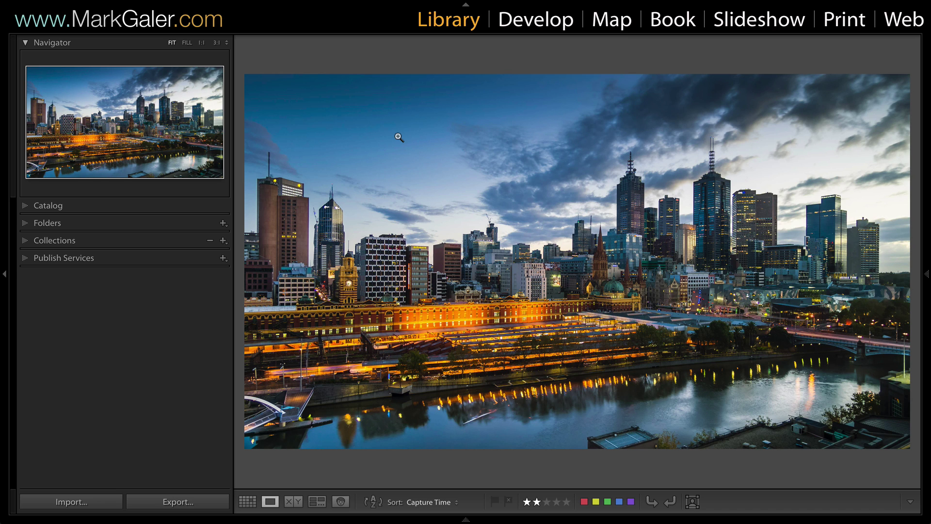
key(Right)
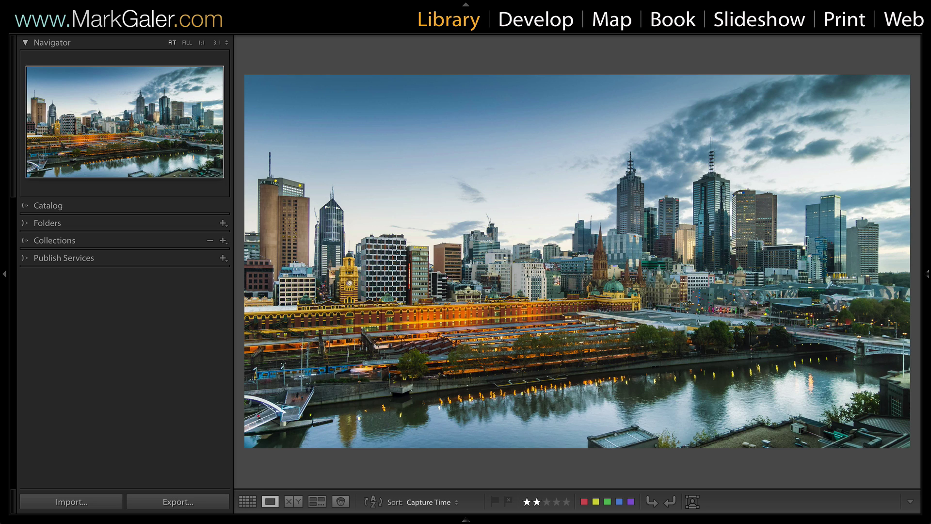
key(Right)
key(Right)
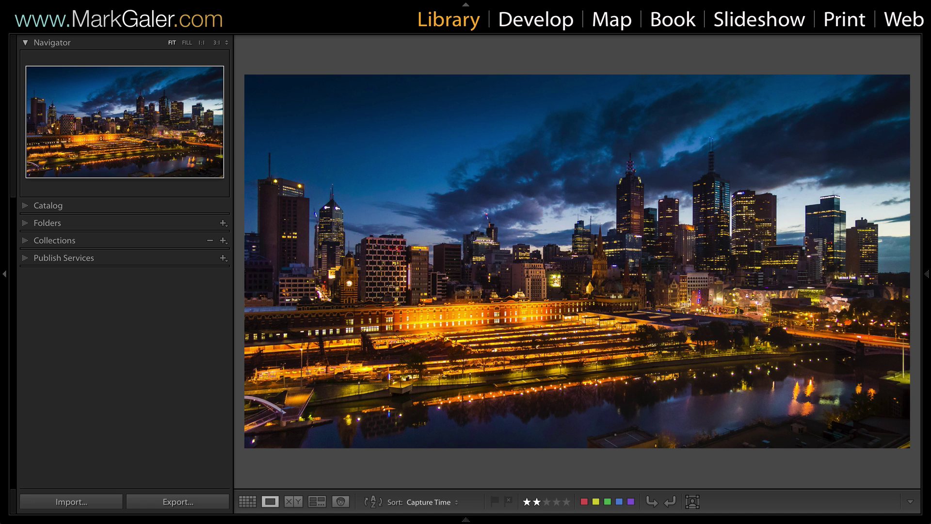
Back in Grid view, set the rating filter to No Filter and select all frames.
key(g)
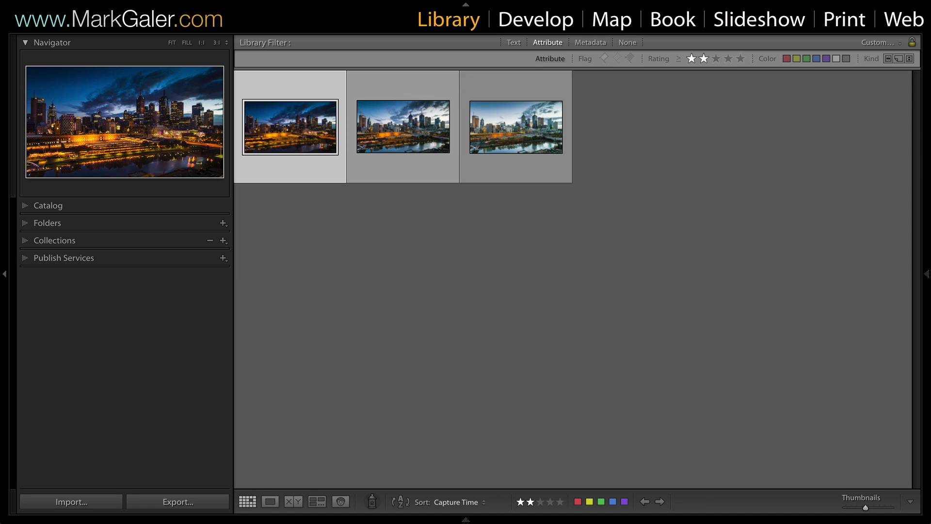
click(691, 59)
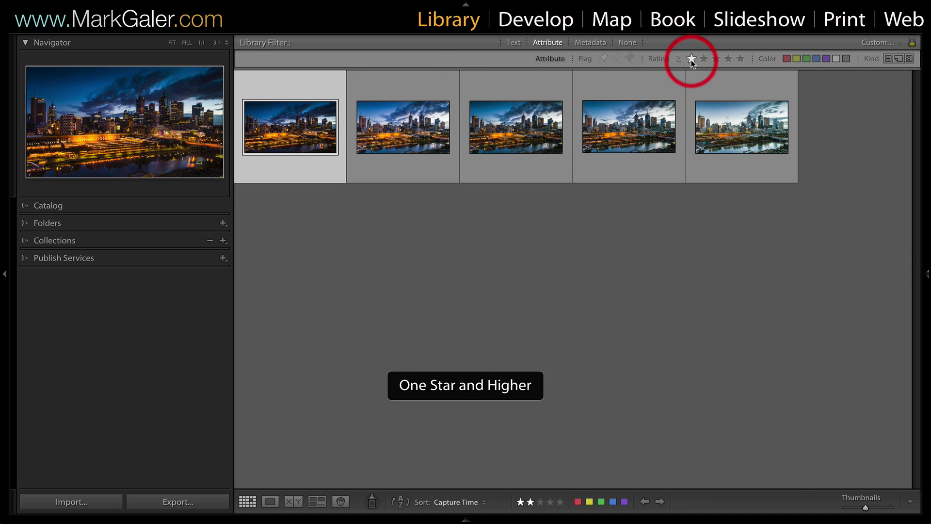
click(692, 58)
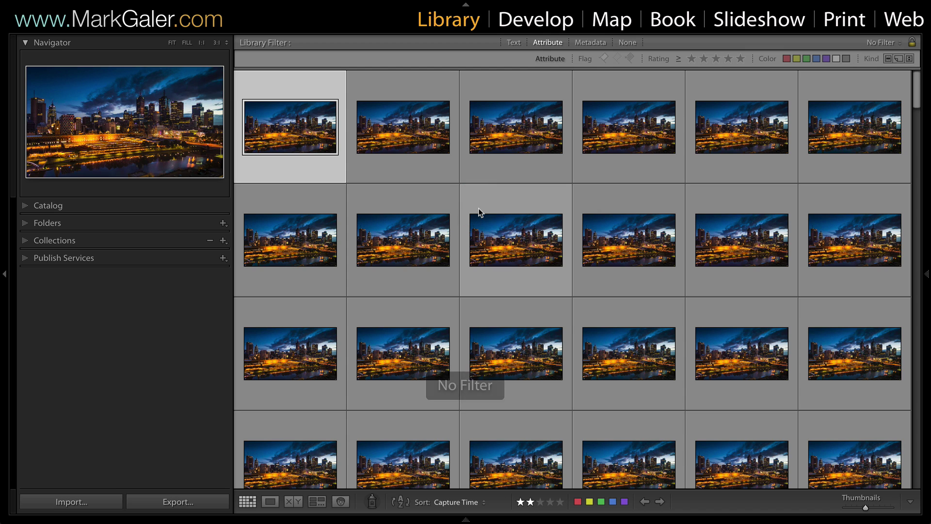
key(ctrl+a)
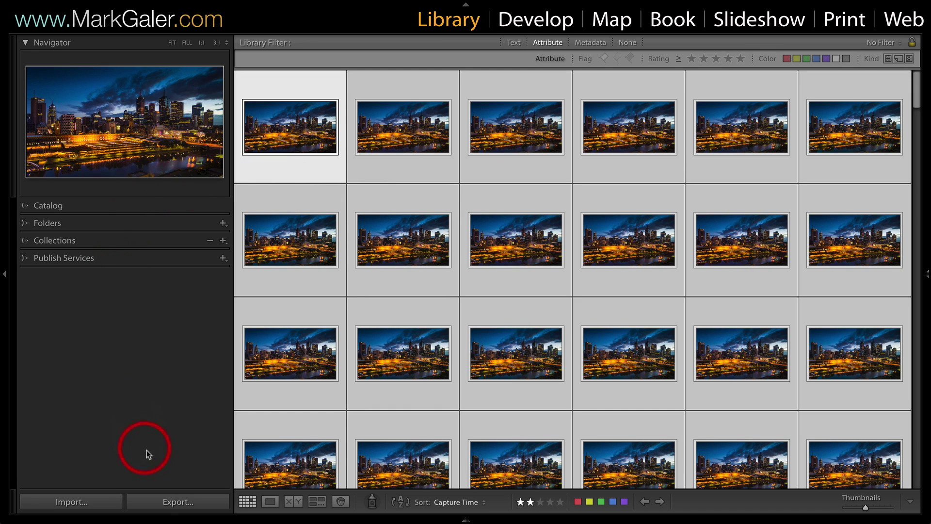
In the export filename template, replace the Sequence # (001) token with Sequence # (0001).
click(156, 502)
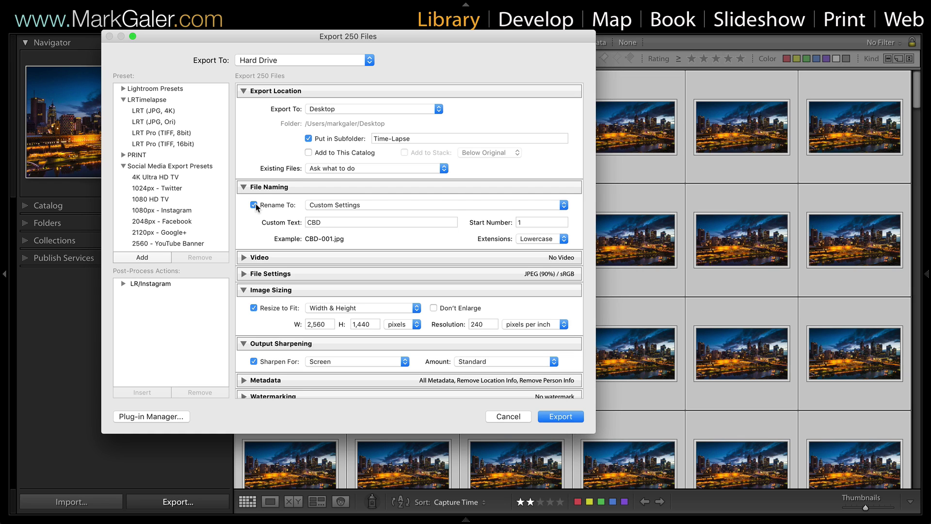
click(488, 205)
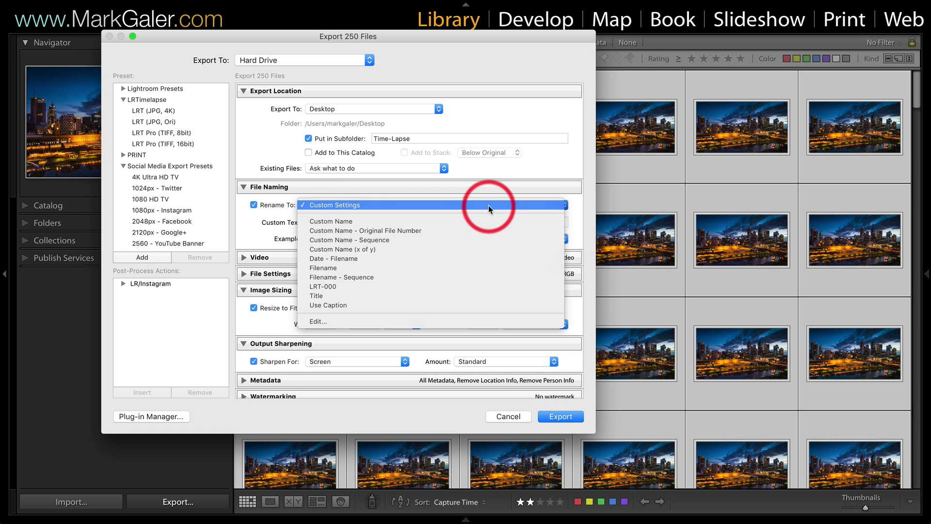
drag(314, 297, 314, 323)
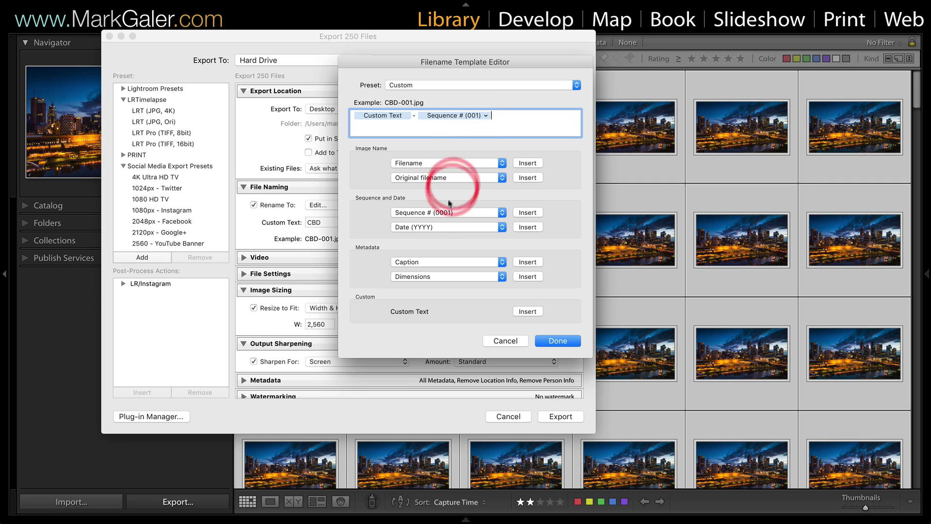
click(462, 115)
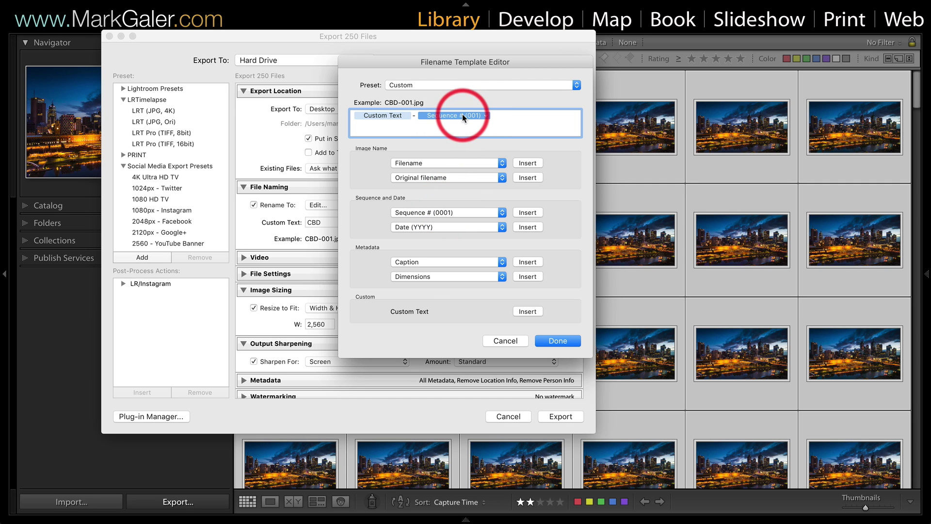
key(BackSpace)
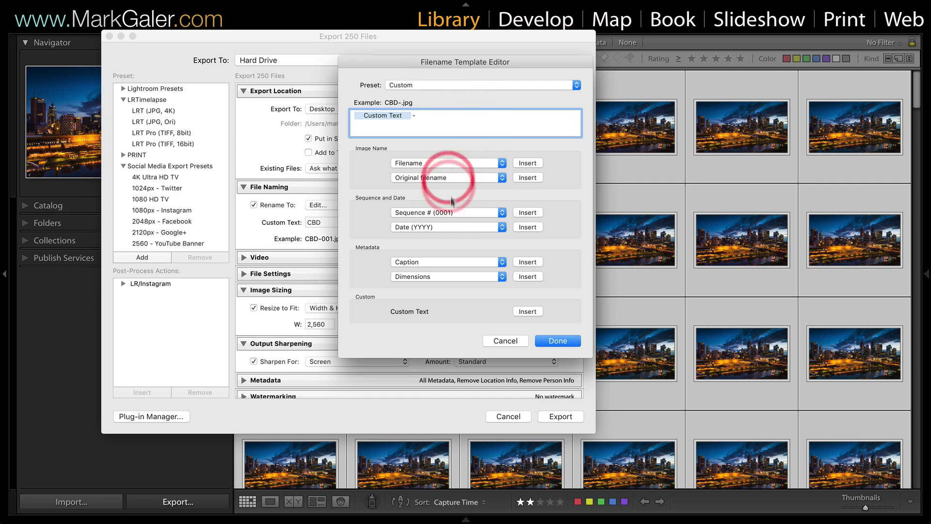
click(459, 213)
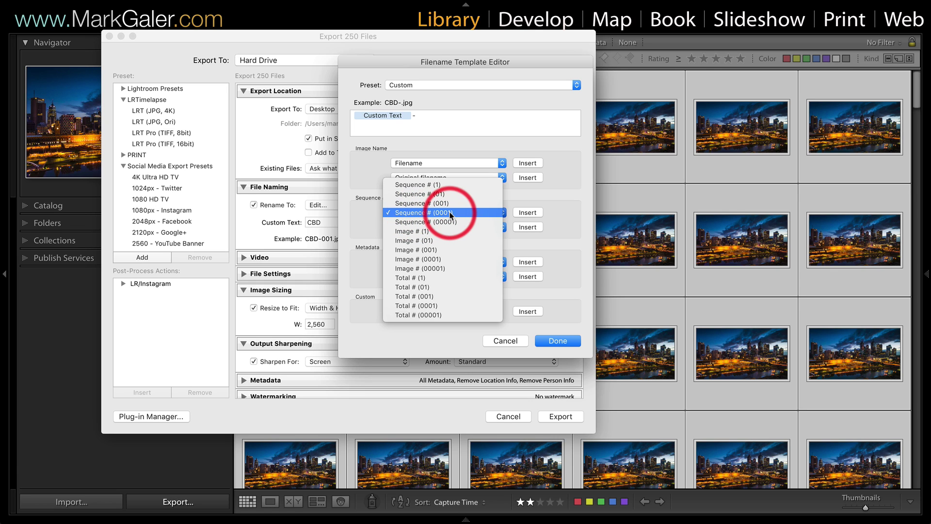
click(527, 214)
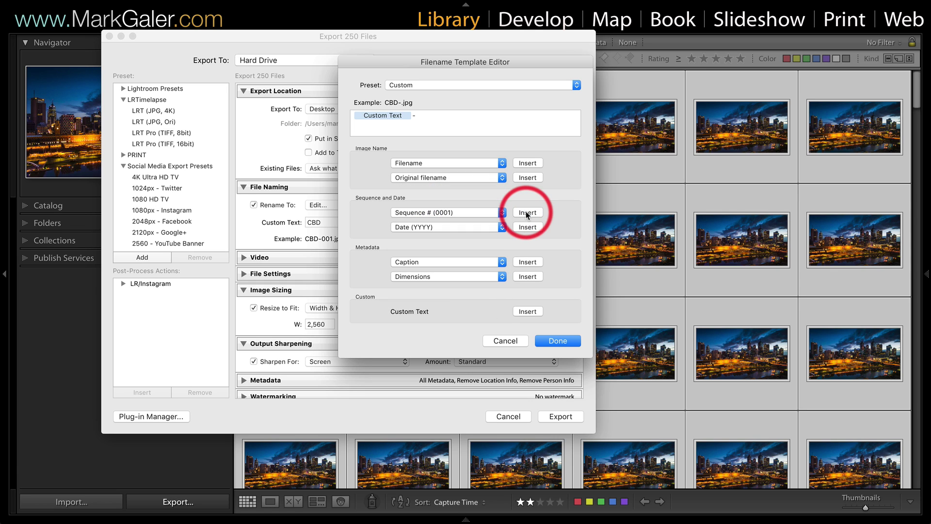
click(527, 214)
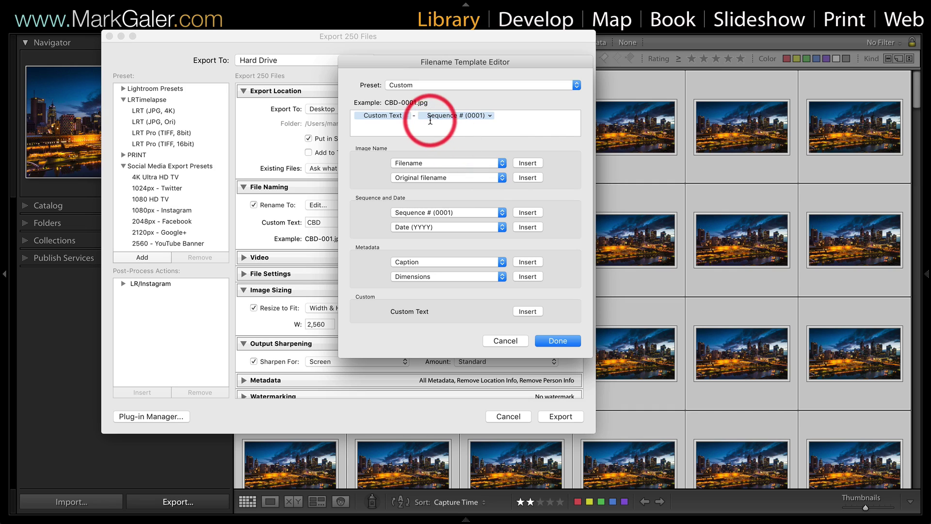
Save the filename template as a new preset named TL-0000 and apply it.
click(494, 85)
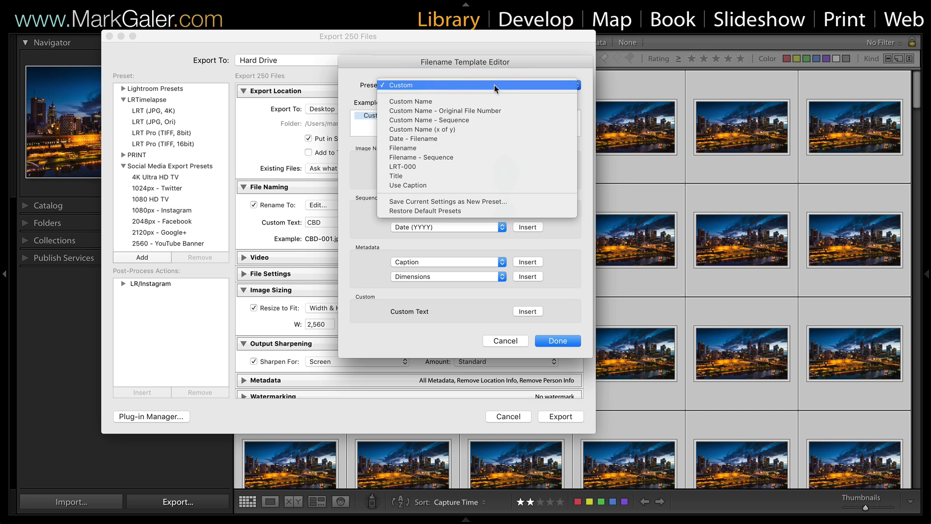
click(438, 201)
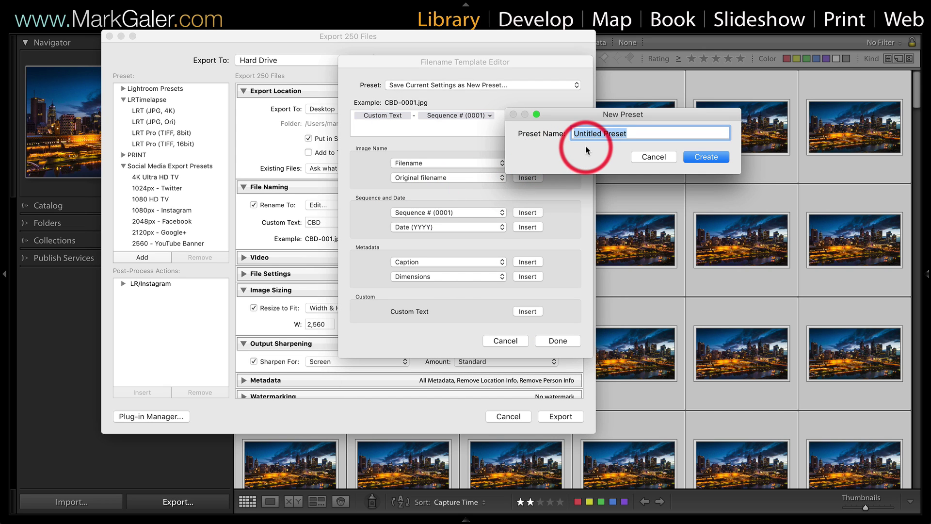
text(TL-)
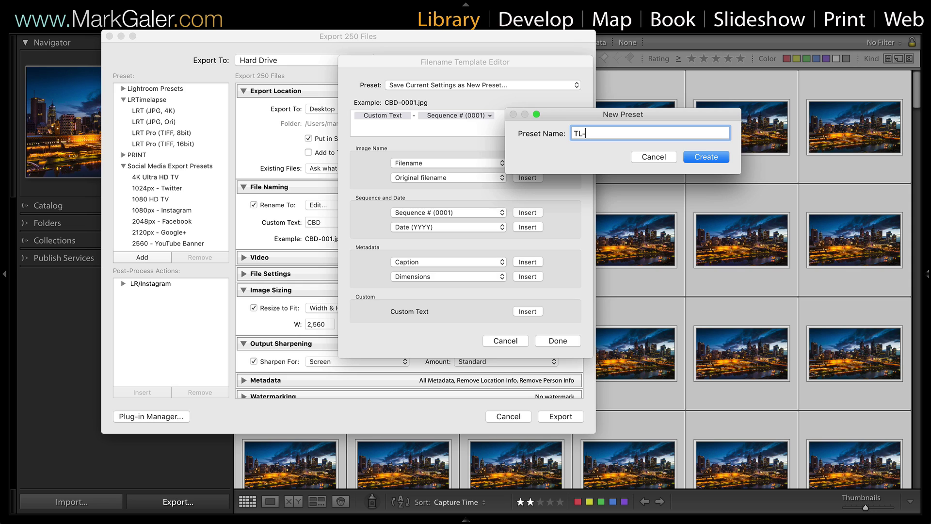
text(0000)
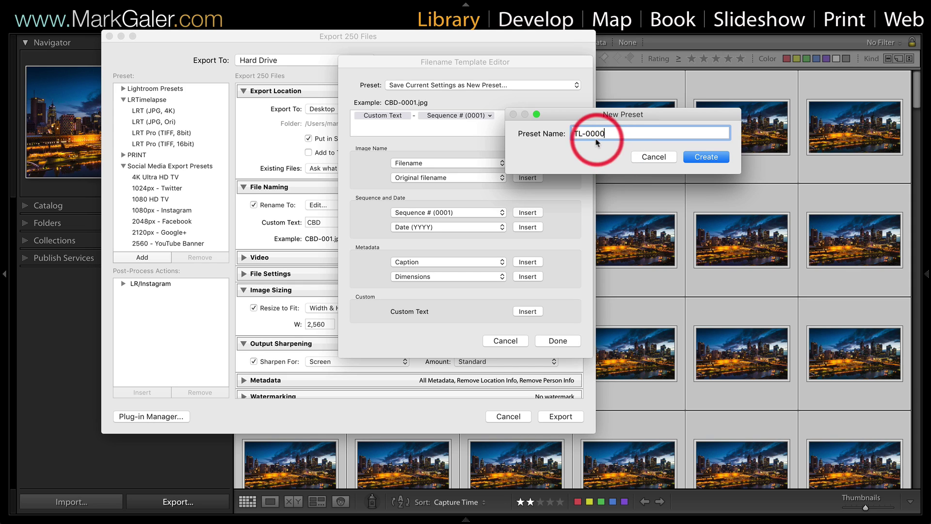
click(701, 158)
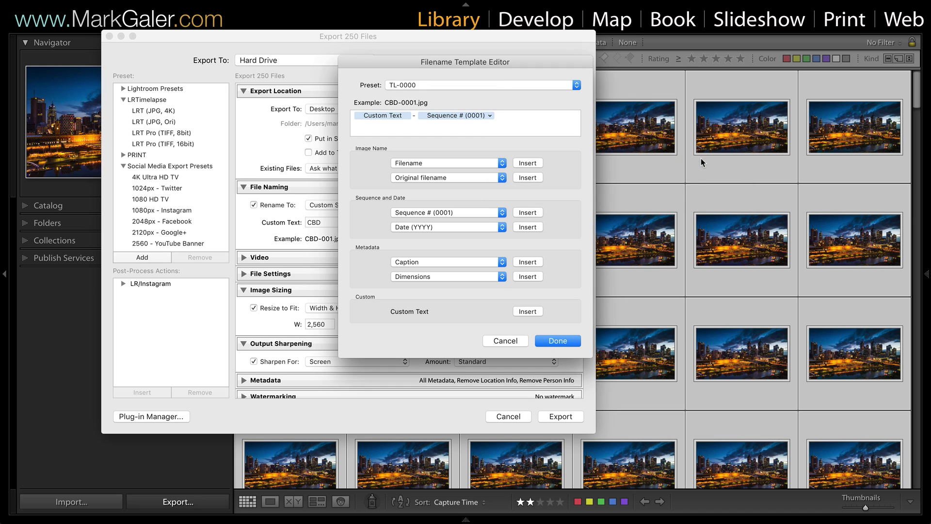
click(558, 340)
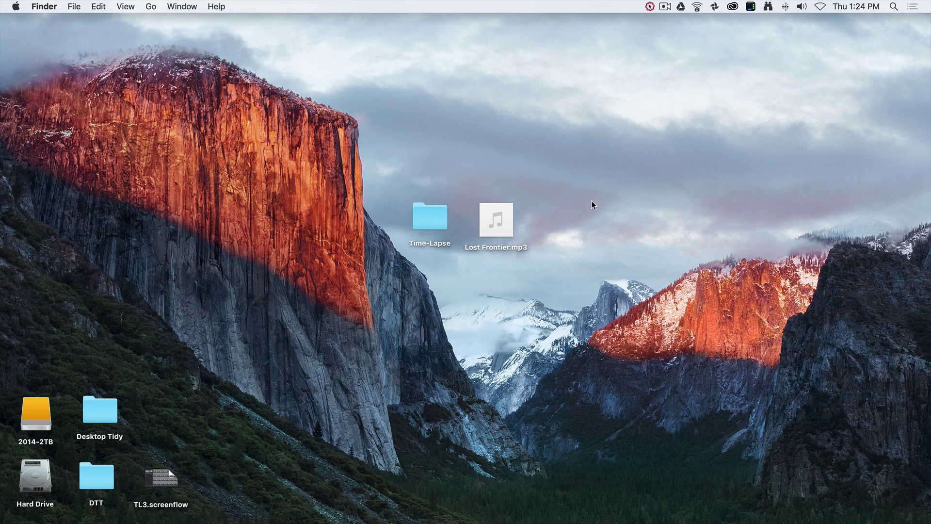
Export the frames and check the exported files in the desktop Time-Lapse folder.
click(484, 291)
click(446, 222)
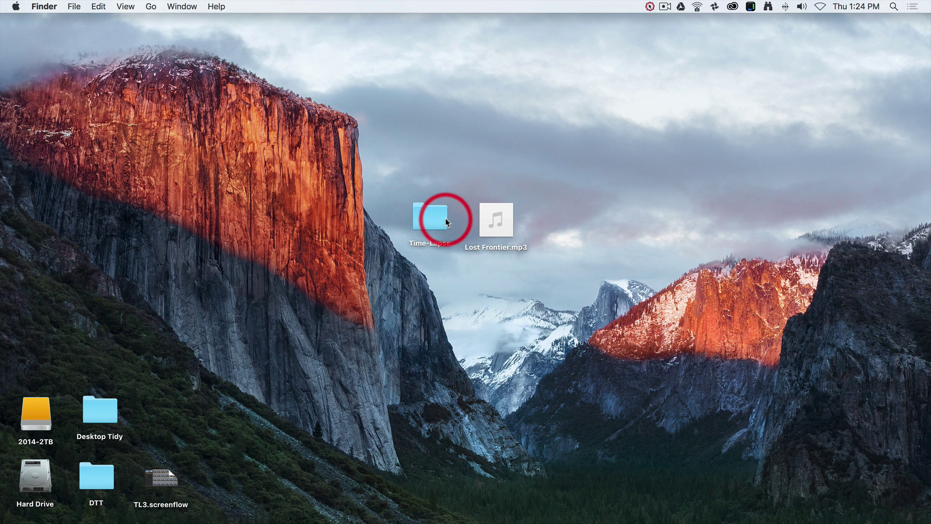
click(428, 217)
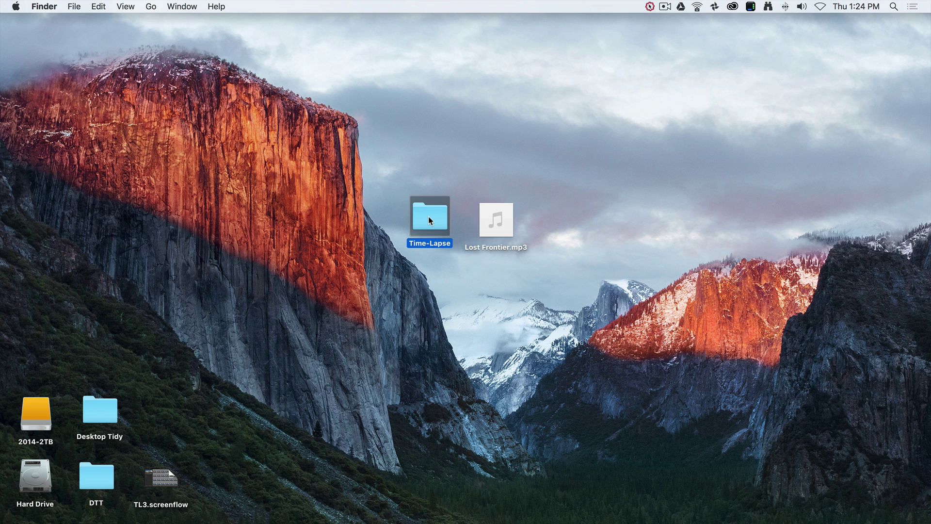
double_click(429, 219)
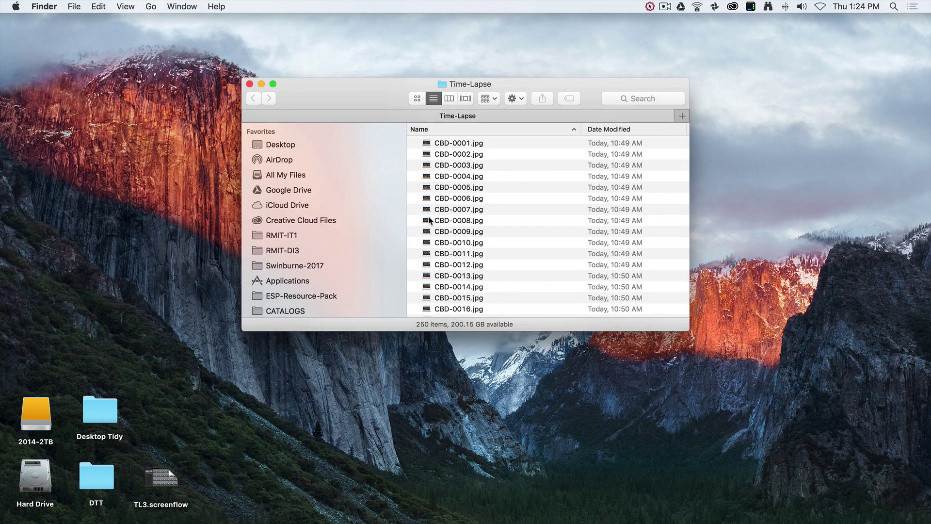
click(250, 84)
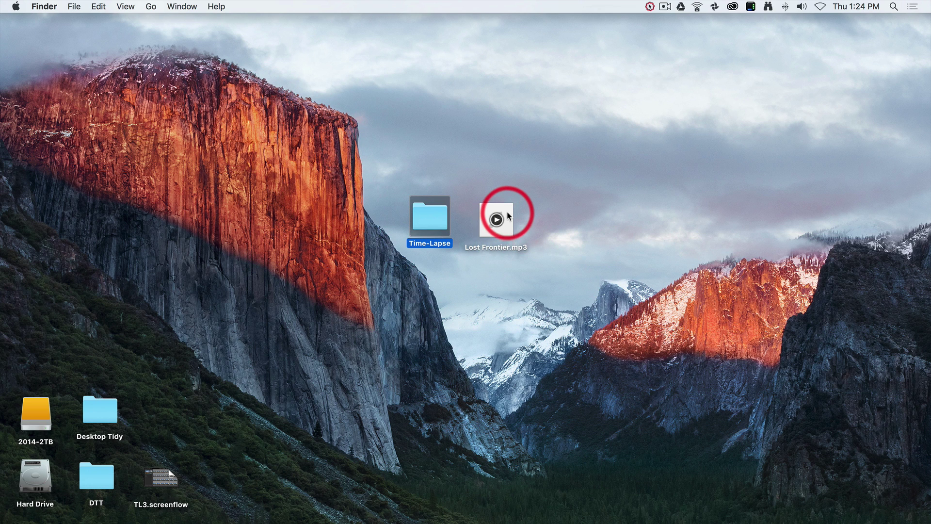
click(507, 212)
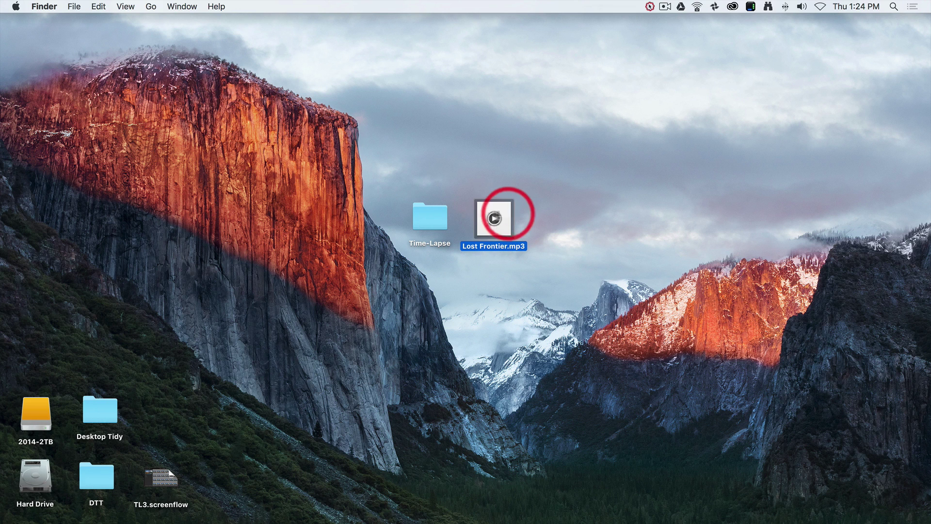
click(549, 214)
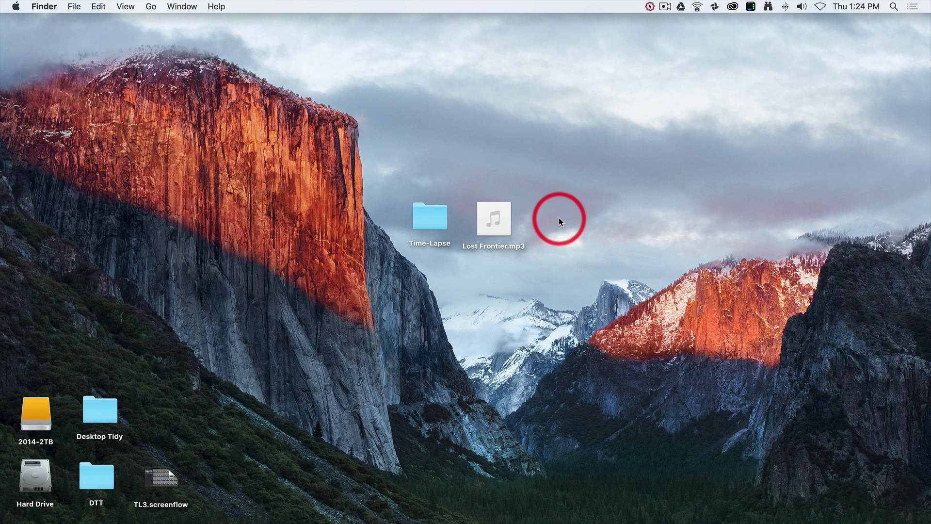
Create a new desktop folder named MCBD-TL and select the Time-Lapse folder to move into it.
right_click(559, 218)
click(575, 222)
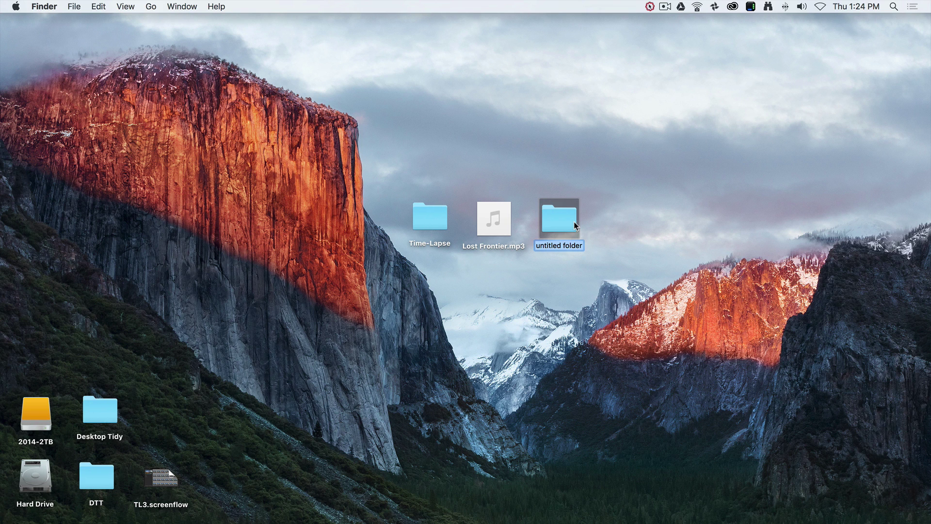
text(MCBD-TL)
click(626, 175)
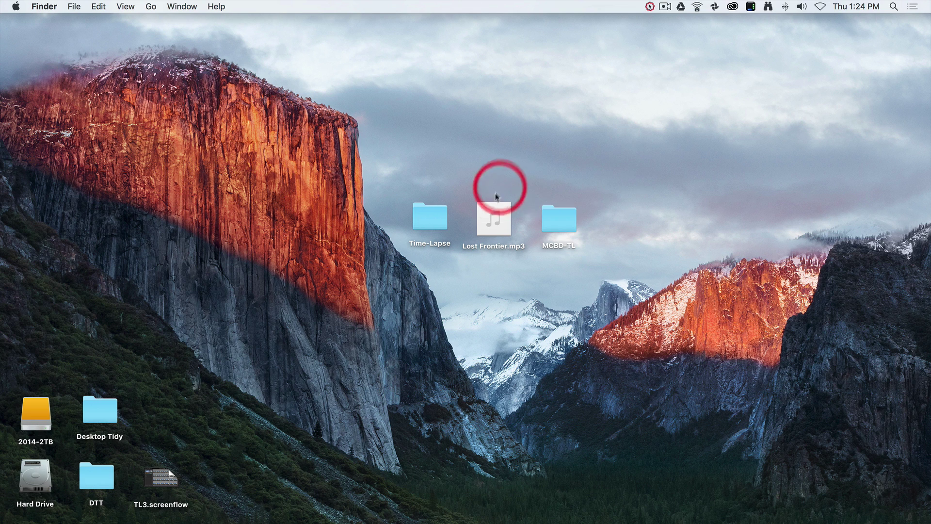
drag(404, 185, 468, 211)
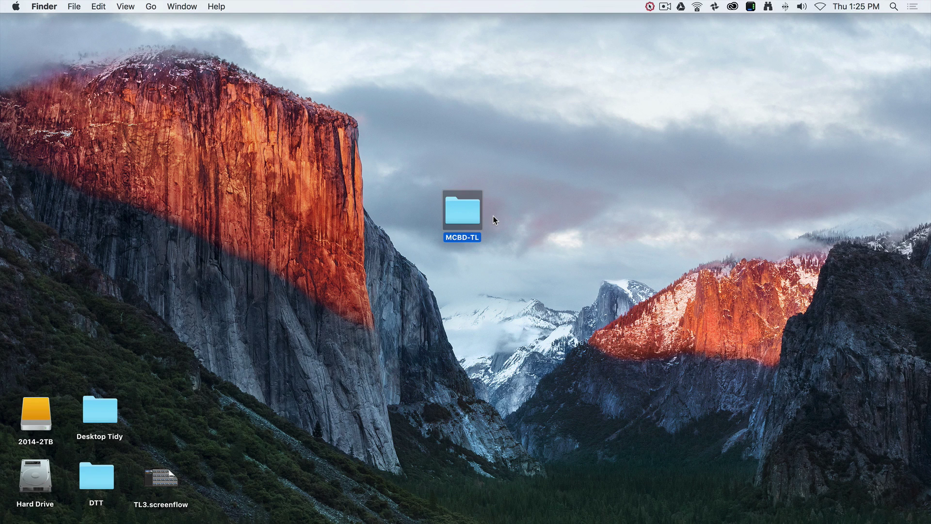
Switch to Photoshop and bring up the Open dialog from the File menu.
click(201, 517)
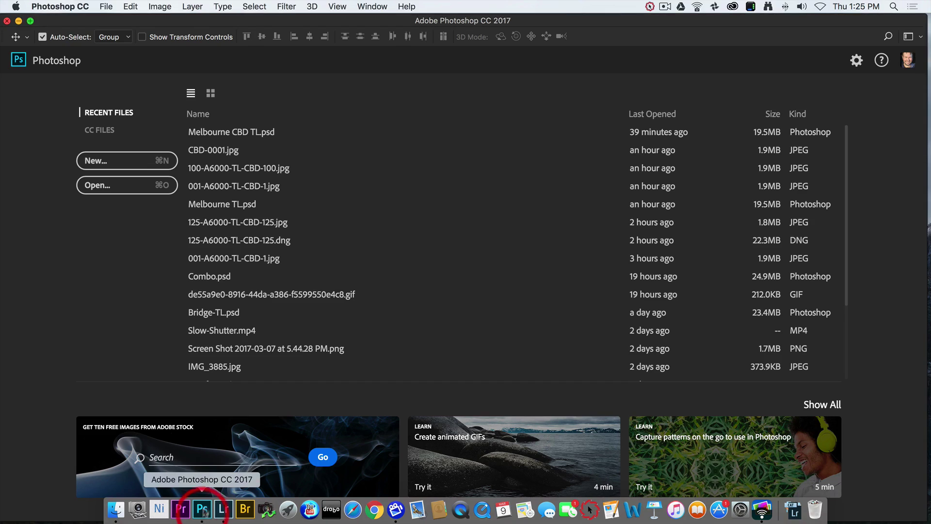
click(108, 7)
click(115, 32)
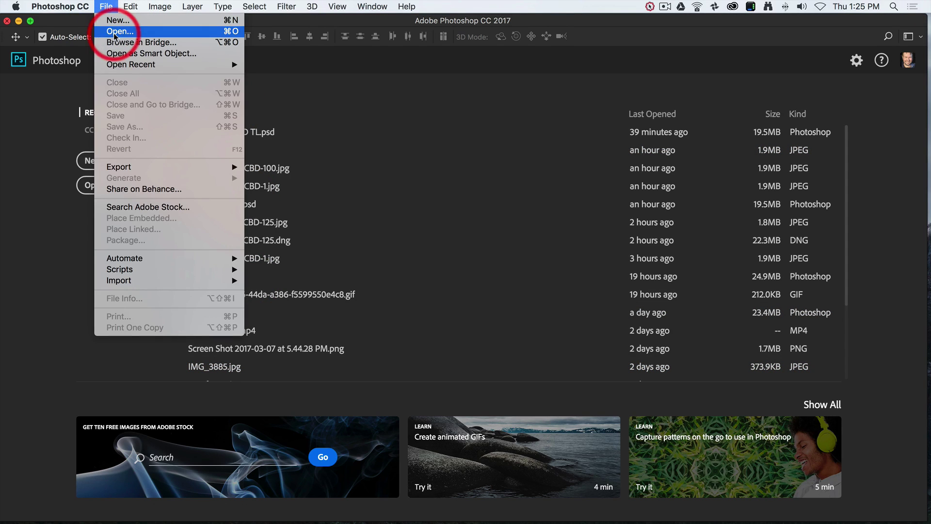
click(92, 184)
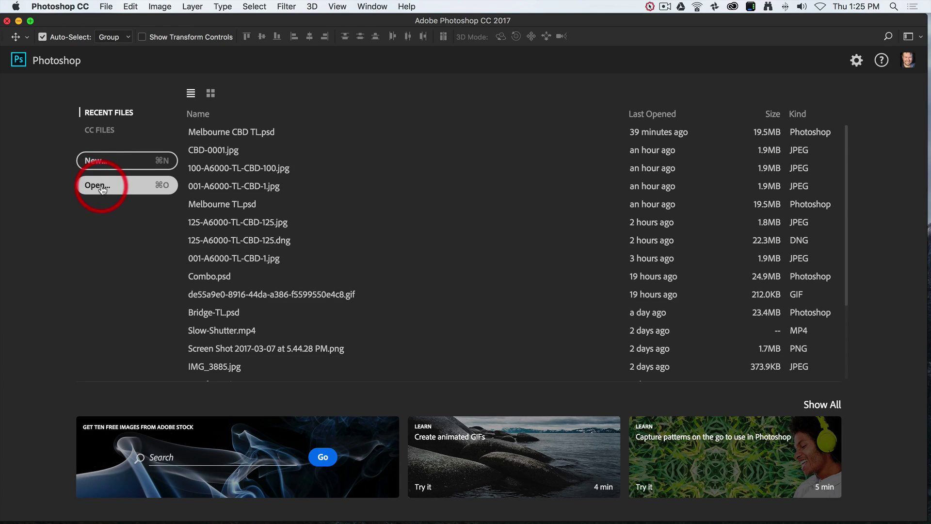
click(106, 7)
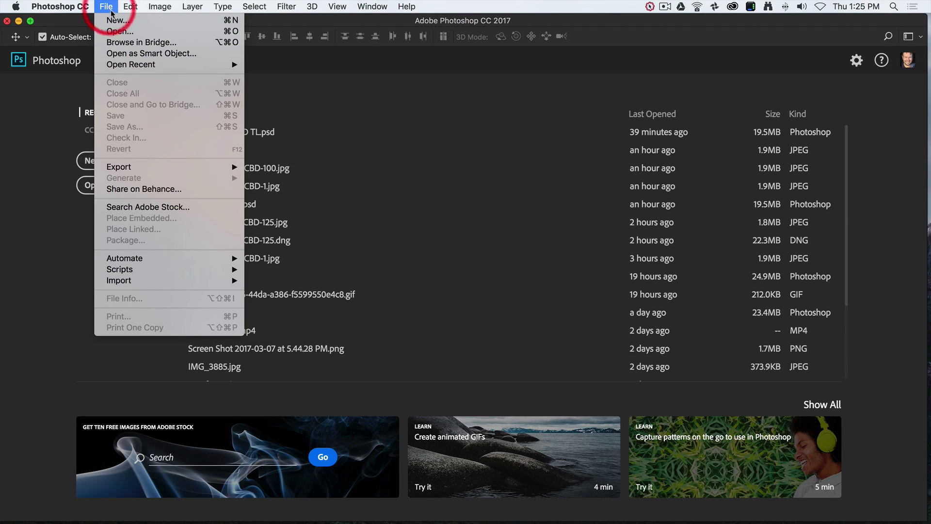
click(116, 32)
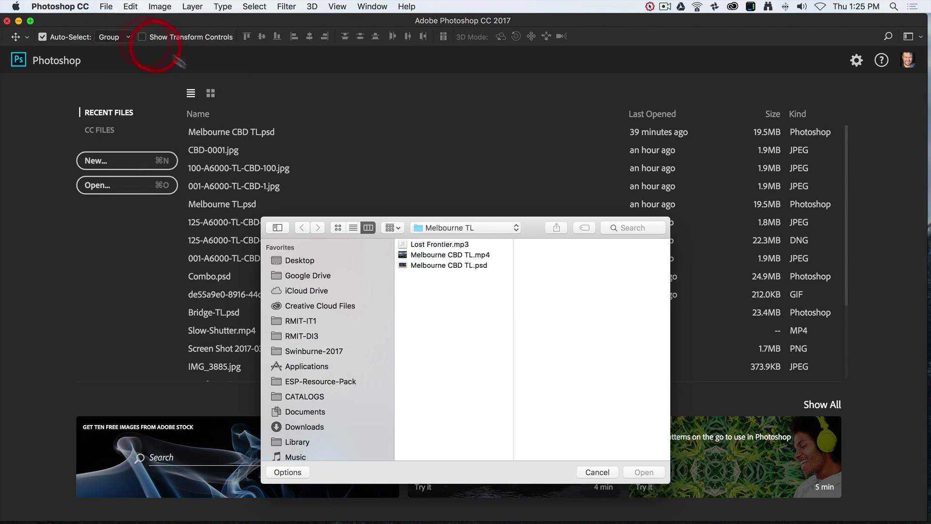
Browse to Desktop > MCBD-TL > Time-Lapse and select CBD-0001.jpg.
click(294, 261)
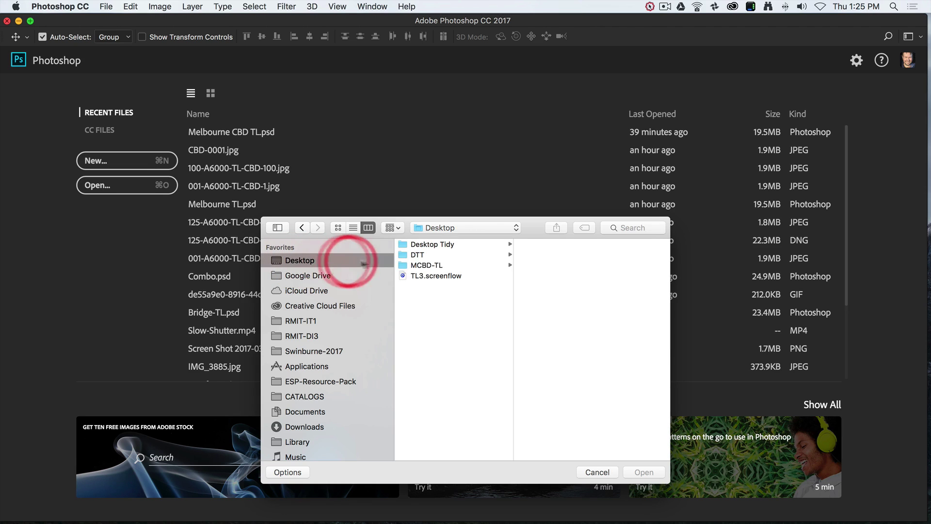
click(425, 266)
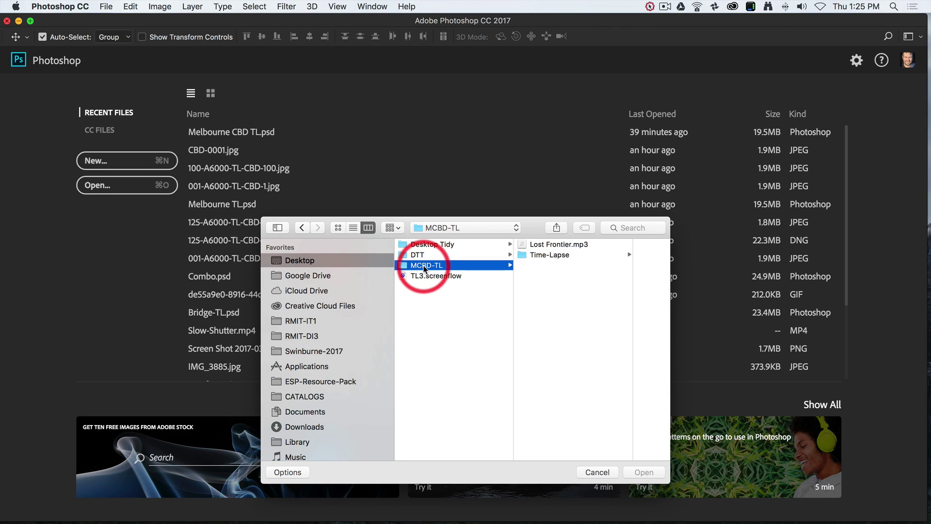
click(523, 254)
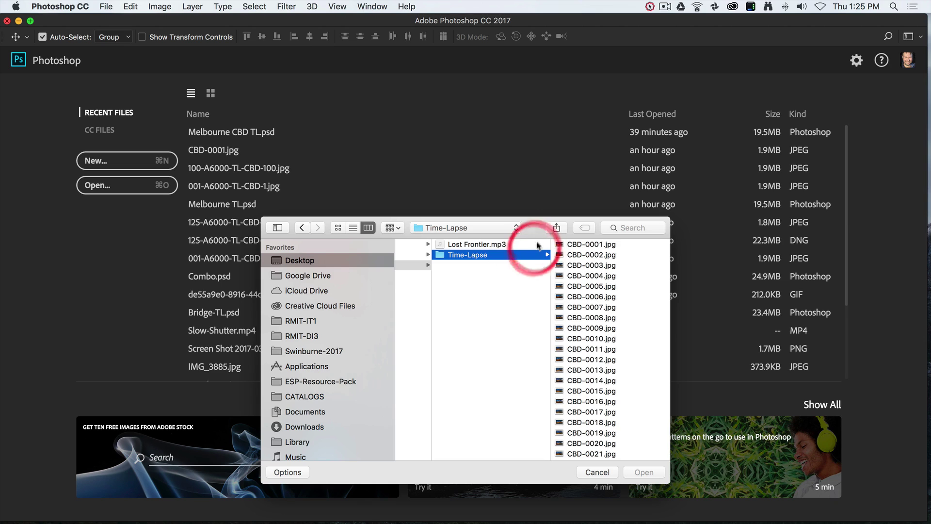
drag(531, 224, 390, 150)
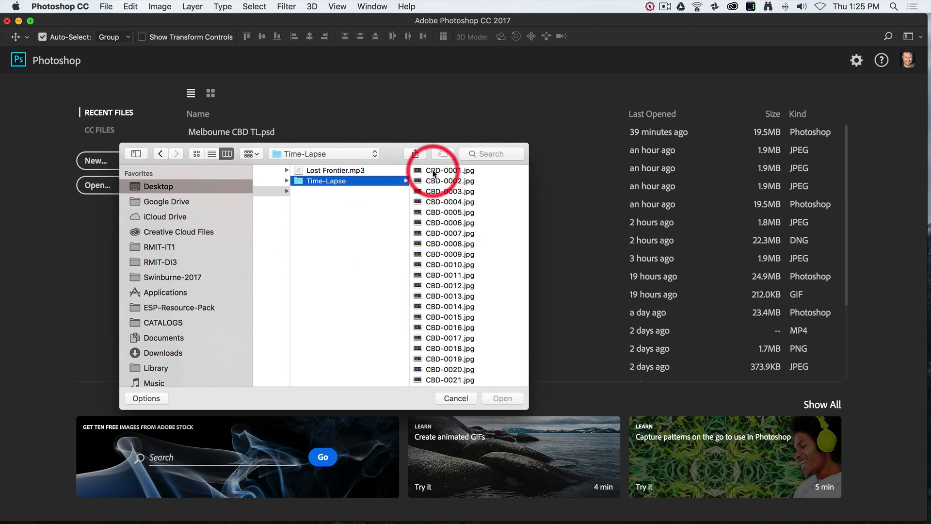
click(433, 173)
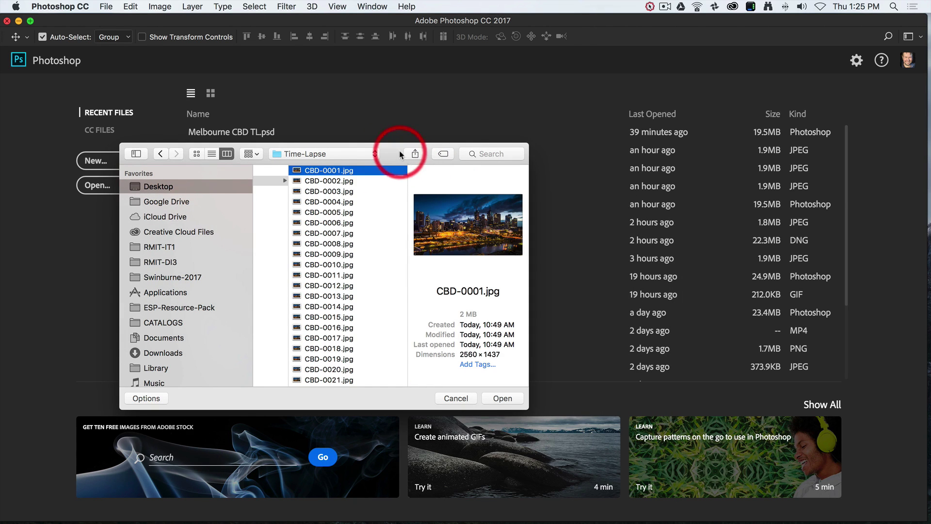
drag(399, 156, 462, 97)
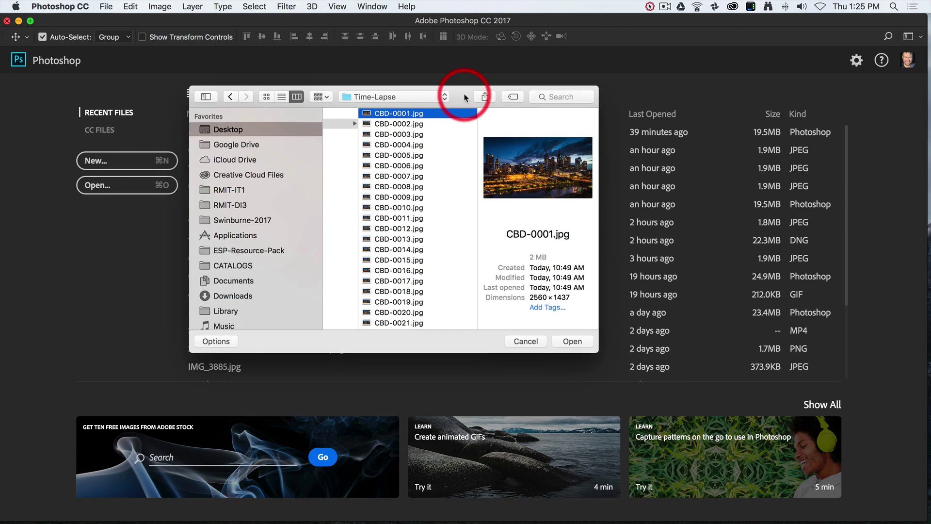
Enable Image Sequence in the Open options and open CBD-0001.jpg as a sequence.
click(218, 341)
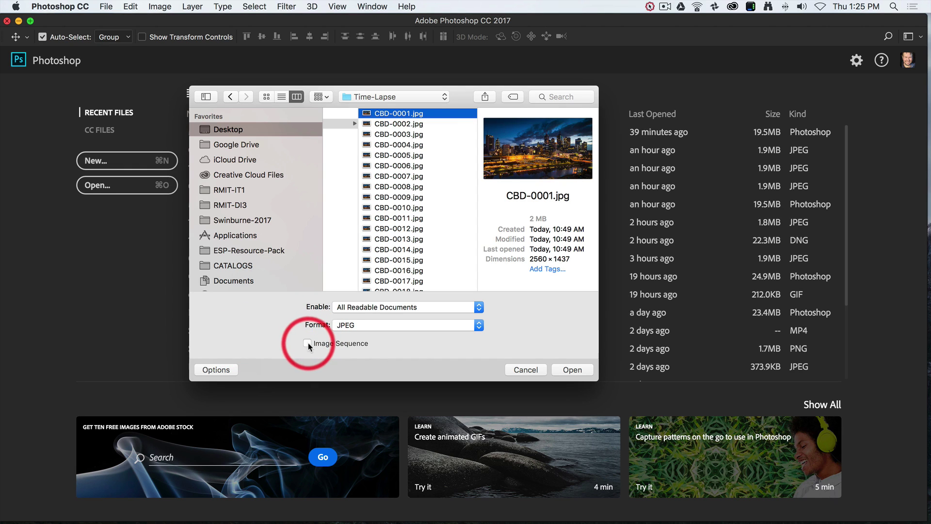
click(308, 343)
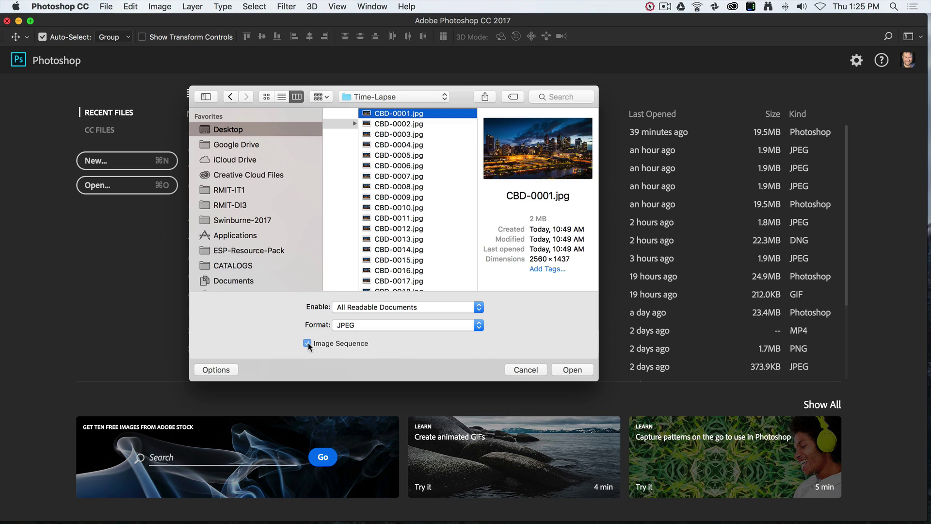
click(572, 370)
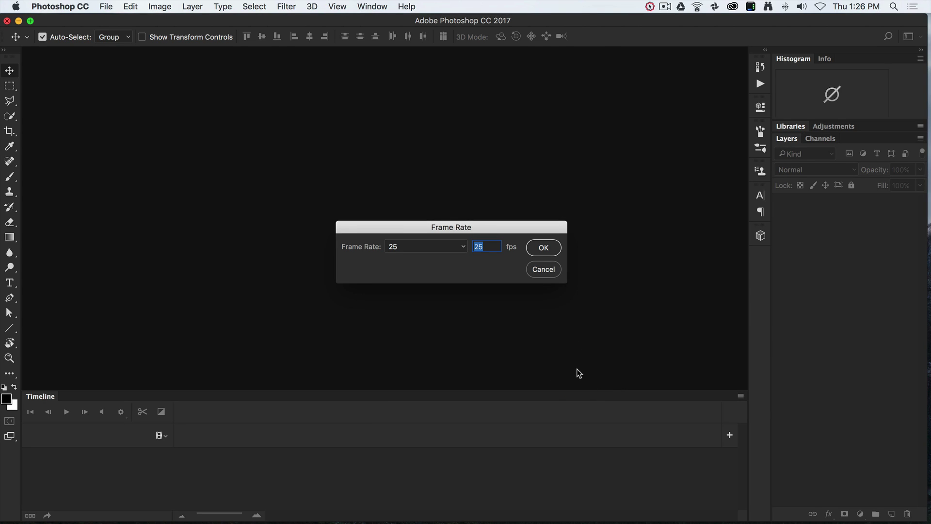
Set the image sequence frame rate to 25 fps and confirm.
click(462, 247)
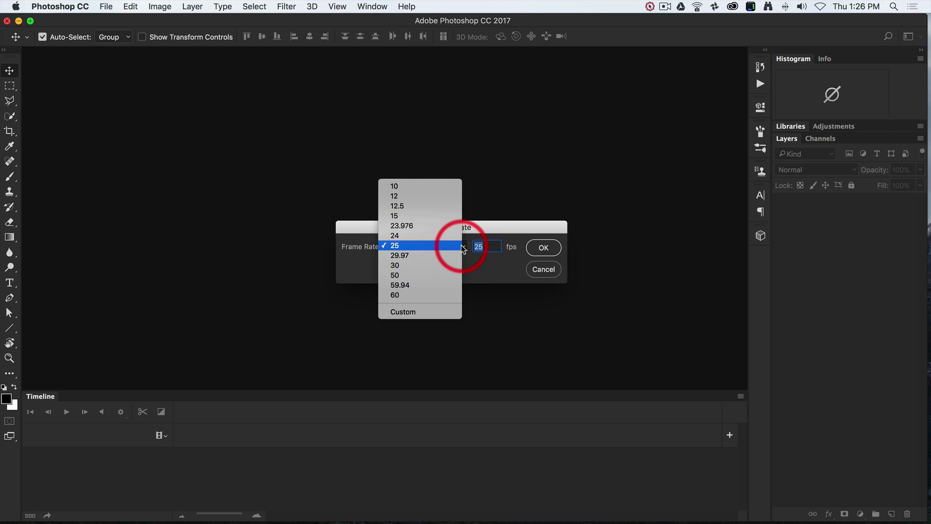
click(414, 245)
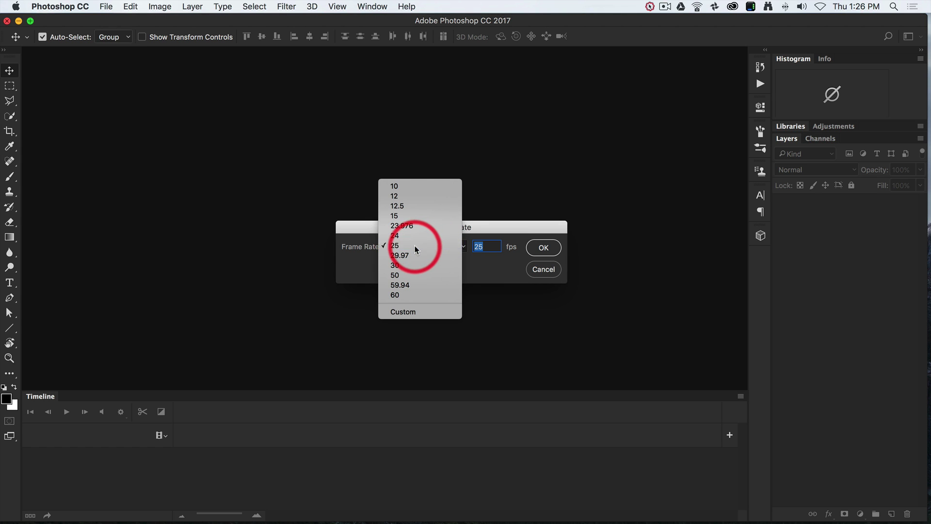
click(543, 249)
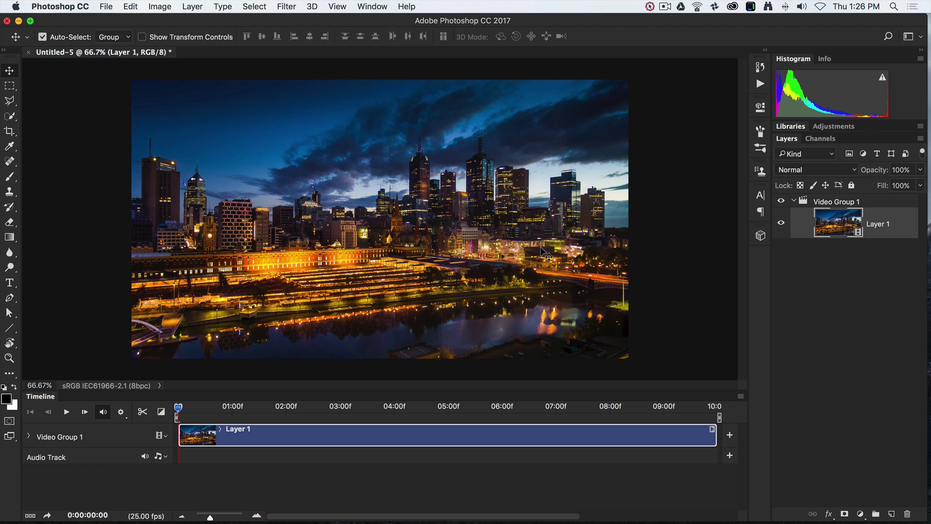
click(560, 245)
drag(892, 241, 858, 240)
click(659, 210)
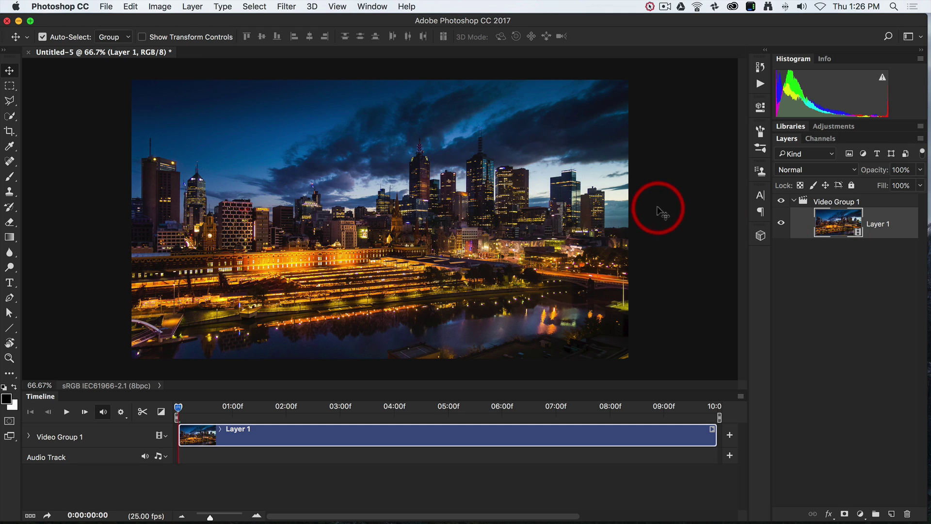
click(846, 242)
drag(845, 240, 844, 234)
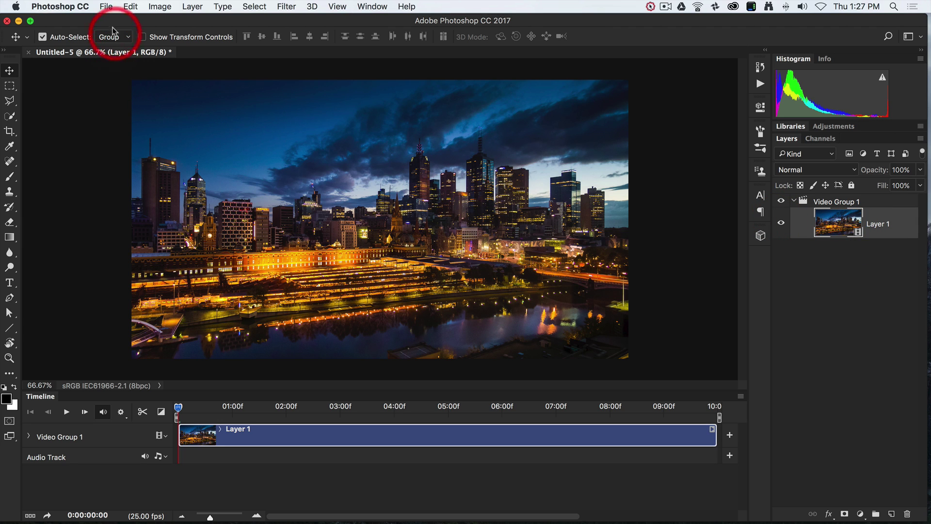
Save the time-lapse document as CBD-TL.psd in the MCBD-TL folder.
click(106, 7)
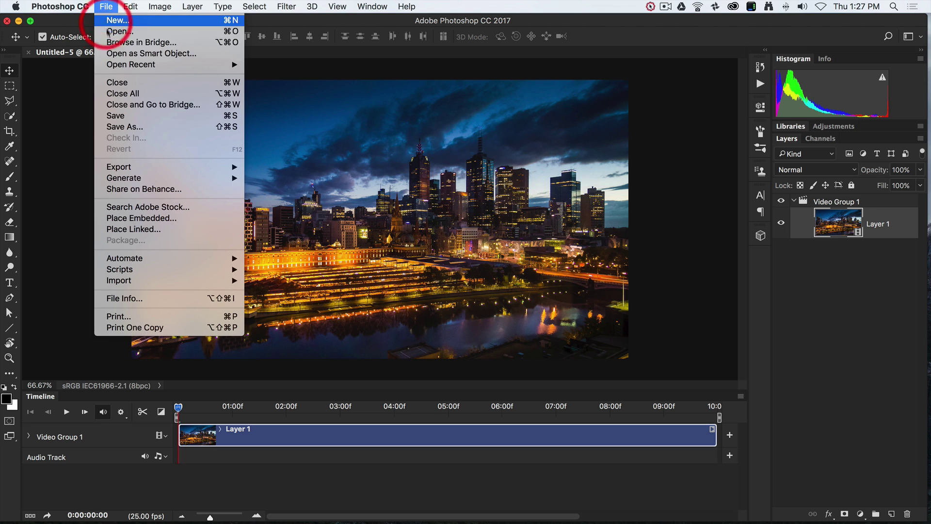
click(121, 126)
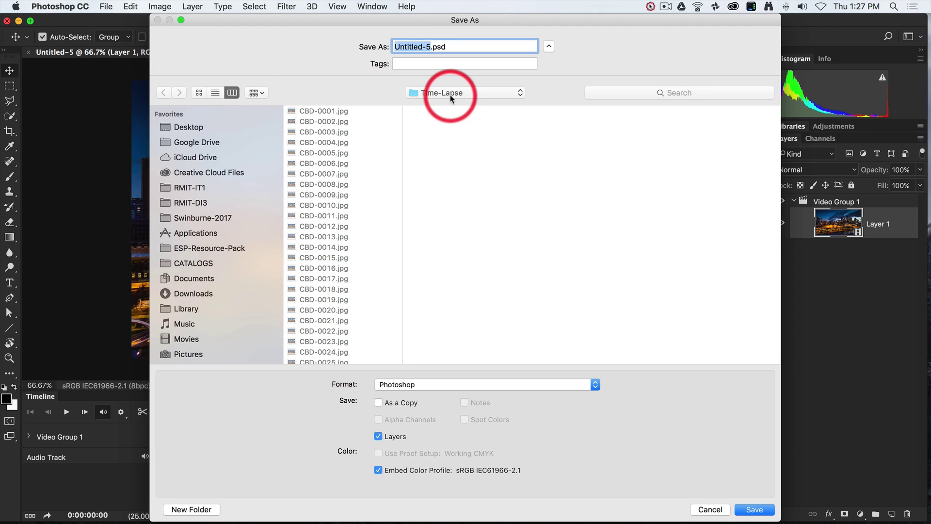
click(451, 97)
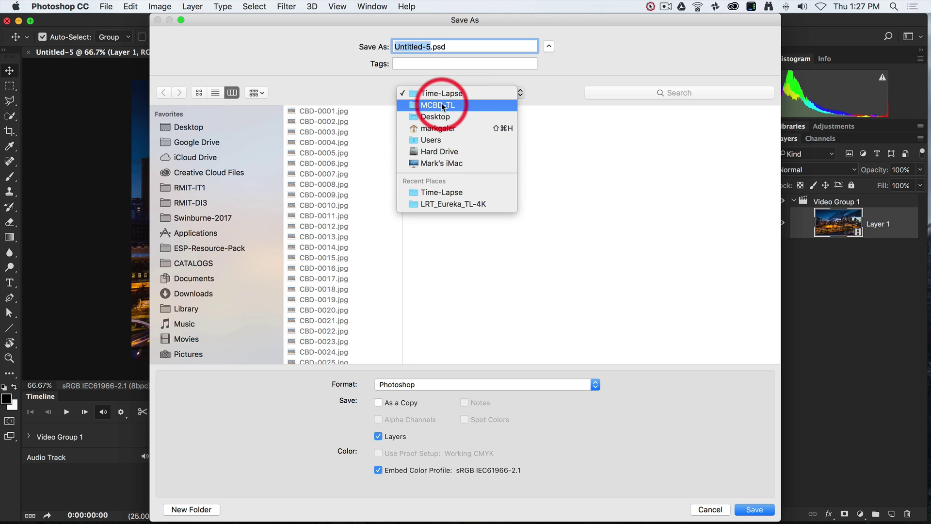
click(443, 105)
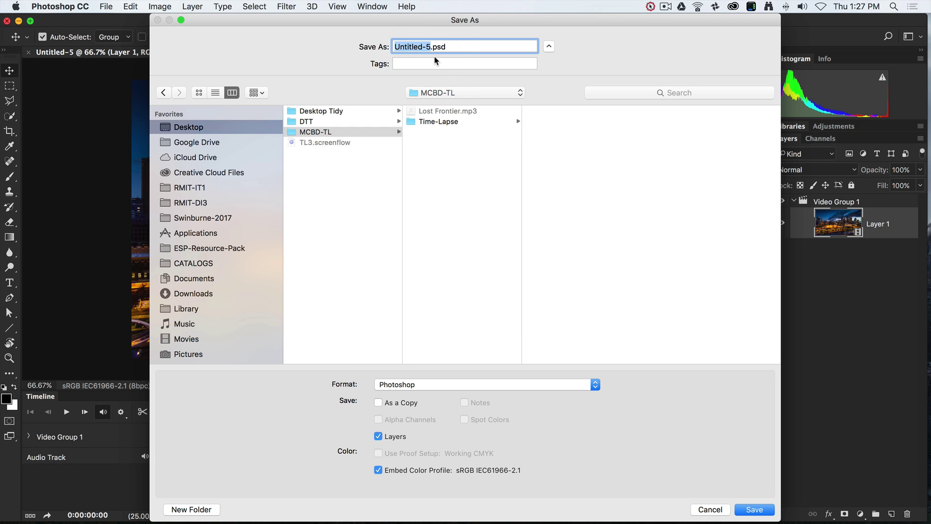
text(CBD-TL)
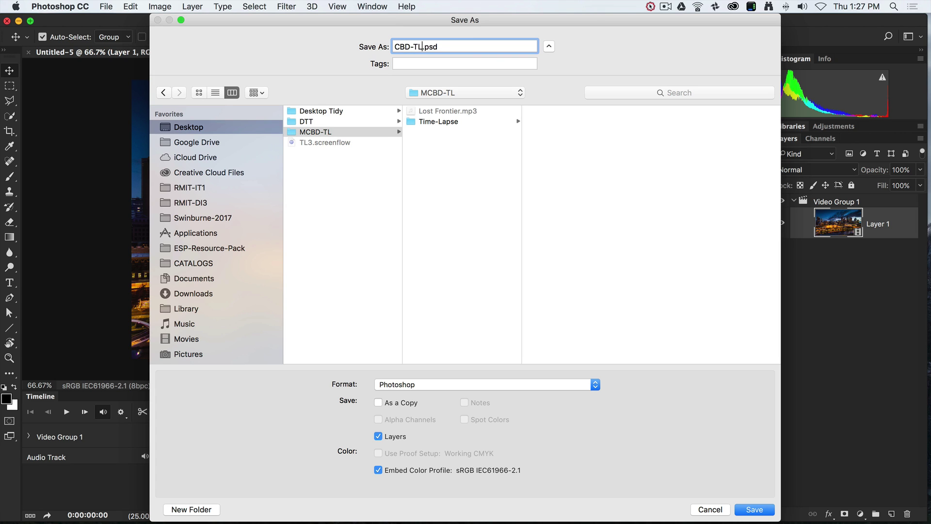
click(750, 509)
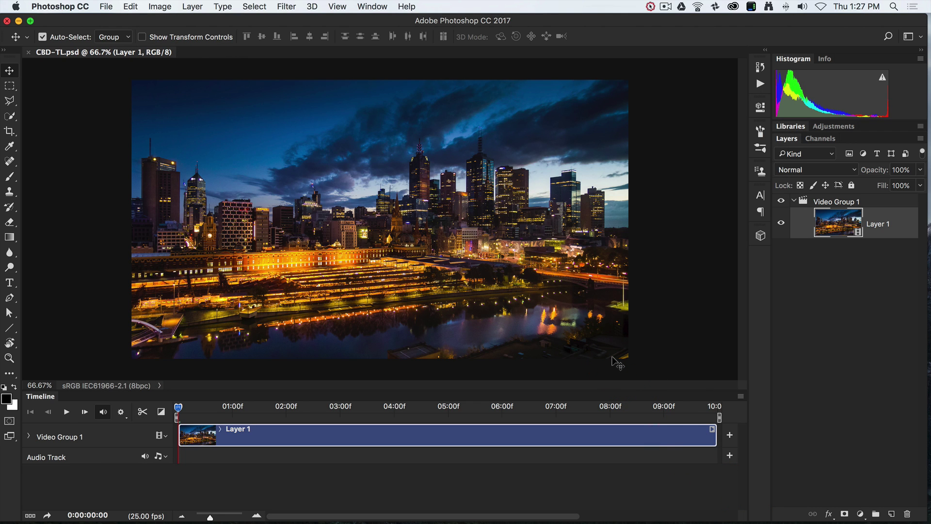
Play the CBD-TL time-lapse through to its final daylight frame at 0:00:09:24.
click(67, 413)
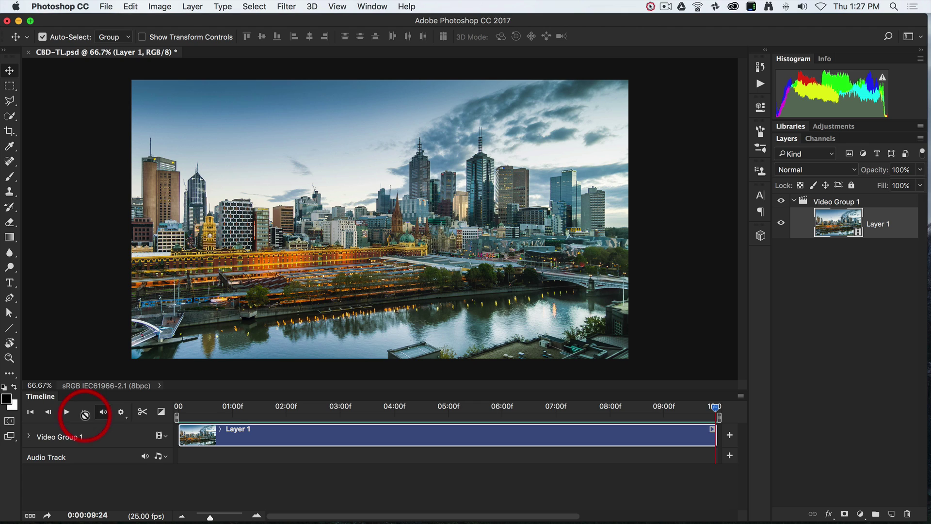
click(66, 413)
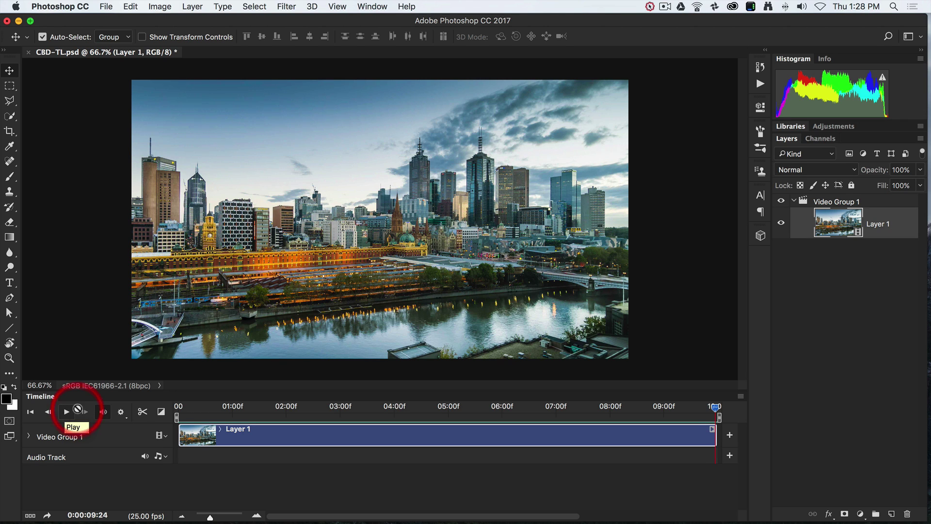
click(82, 411)
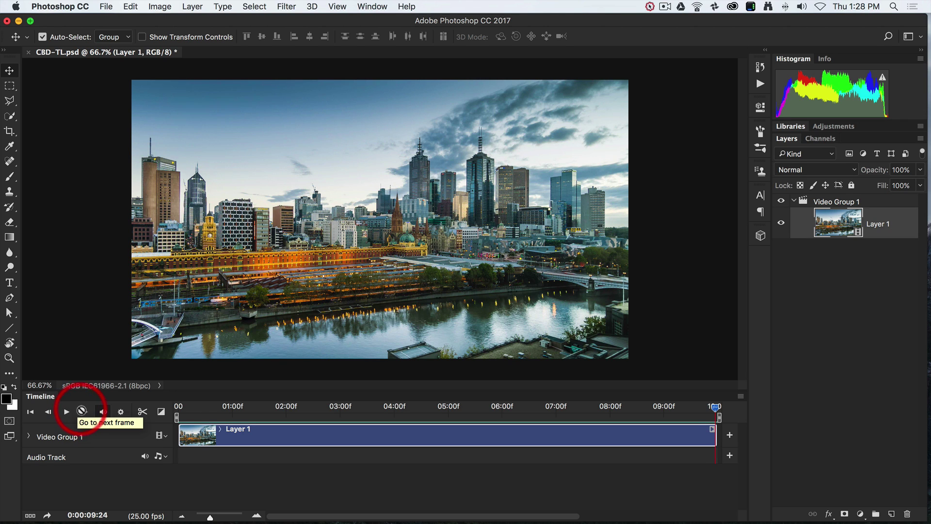
Add the Lost Frontier.mp3 music file to the timeline's audio track.
click(730, 456)
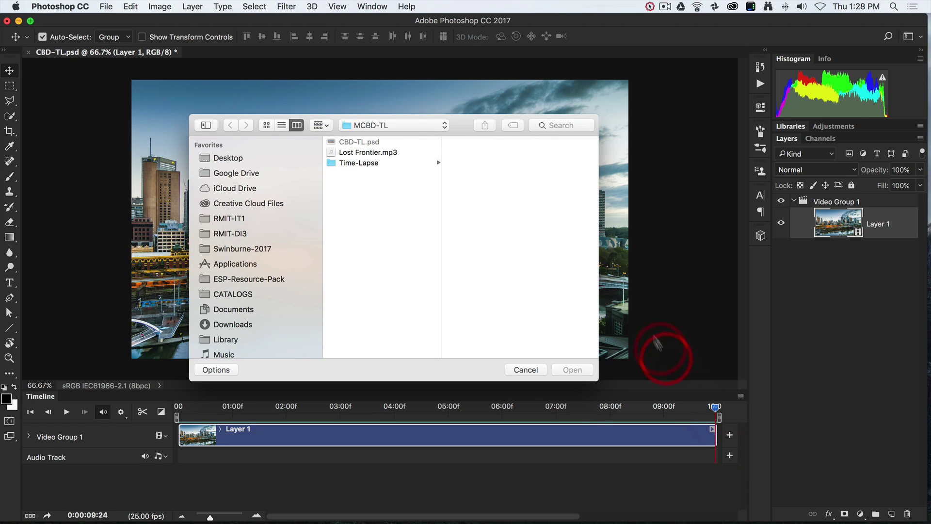
click(358, 152)
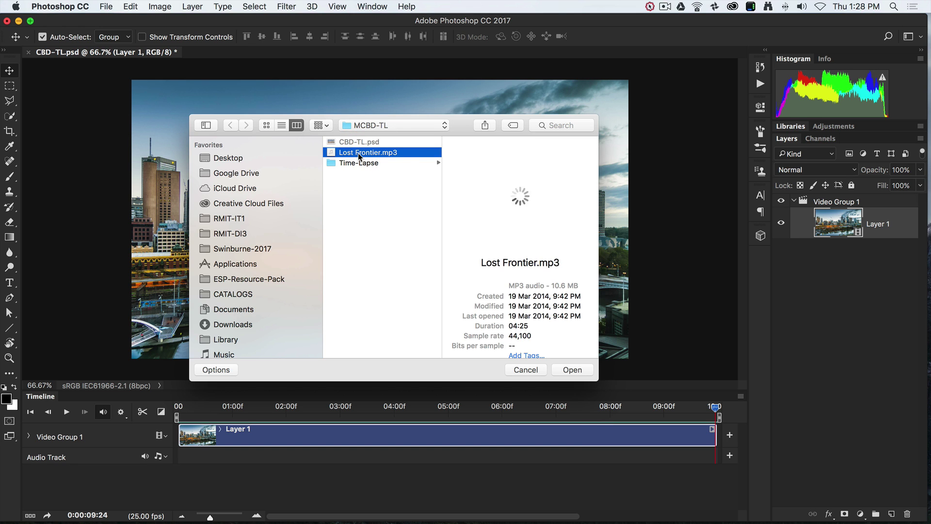
click(573, 370)
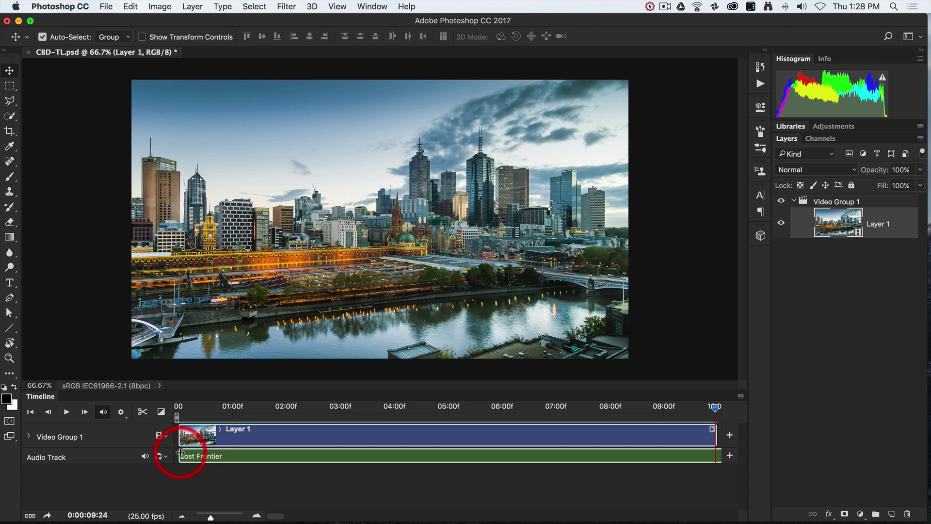
Trim the Lost Frontier clip so it ends at 09:24 with the Layer 1 video clip.
drag(177, 454, 589, 454)
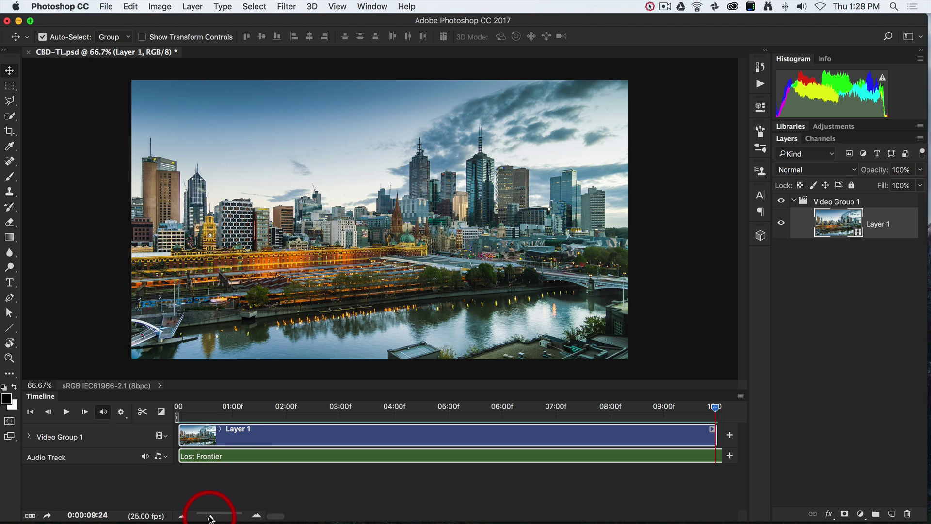
drag(211, 517, 198, 518)
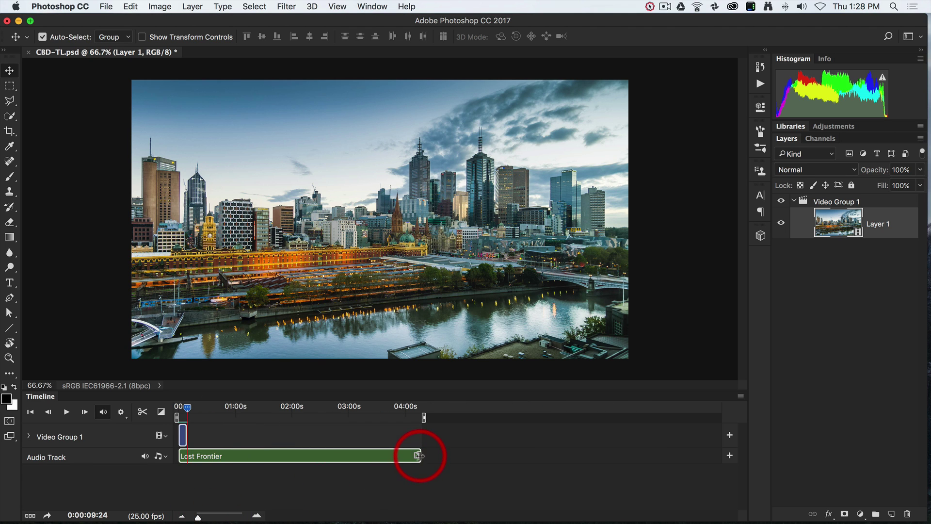
drag(420, 457, 192, 454)
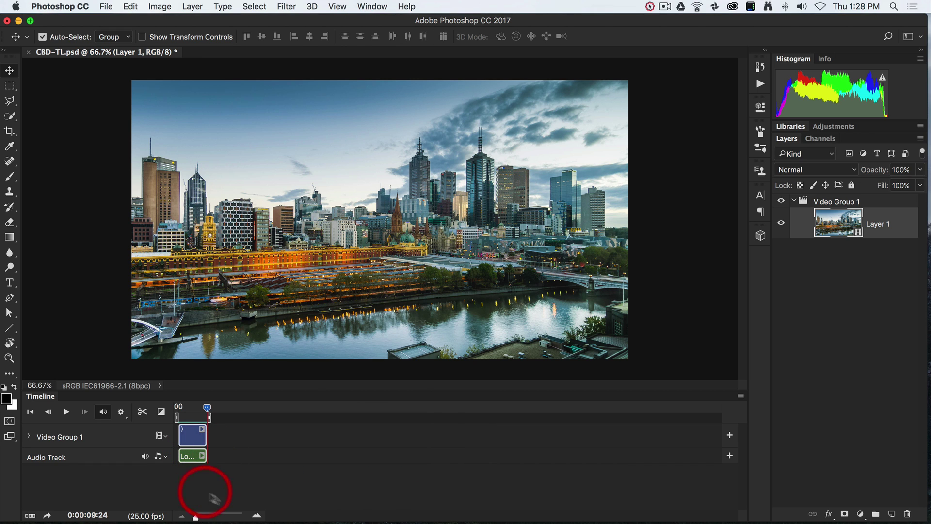
click(257, 515)
click(257, 516)
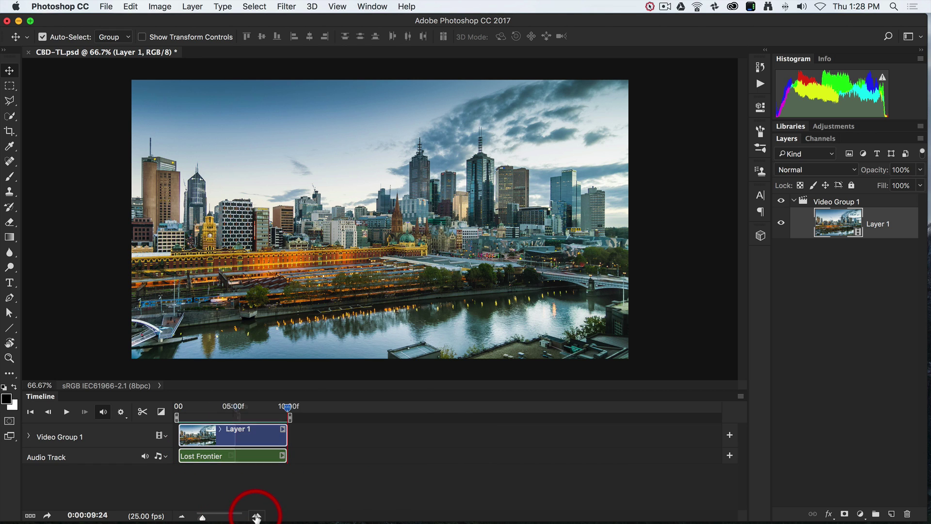
click(257, 517)
click(257, 517)
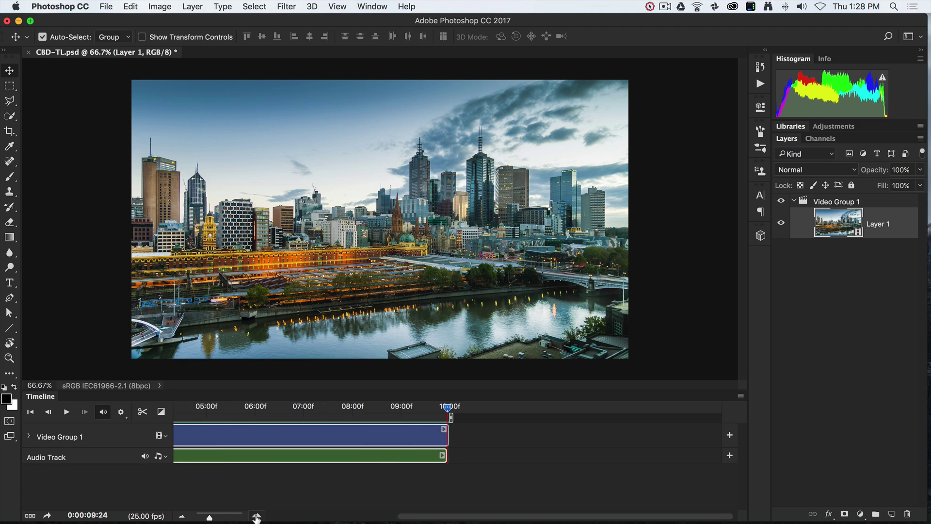
scroll(232, 485, left, 5)
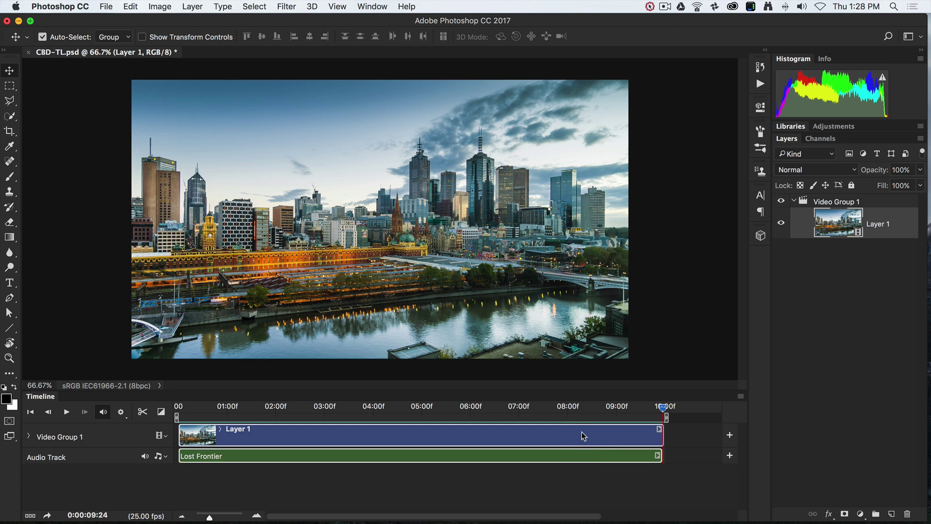
Preview with music, then give the Lost Frontier clip a fade-out under one second.
click(67, 413)
click(658, 456)
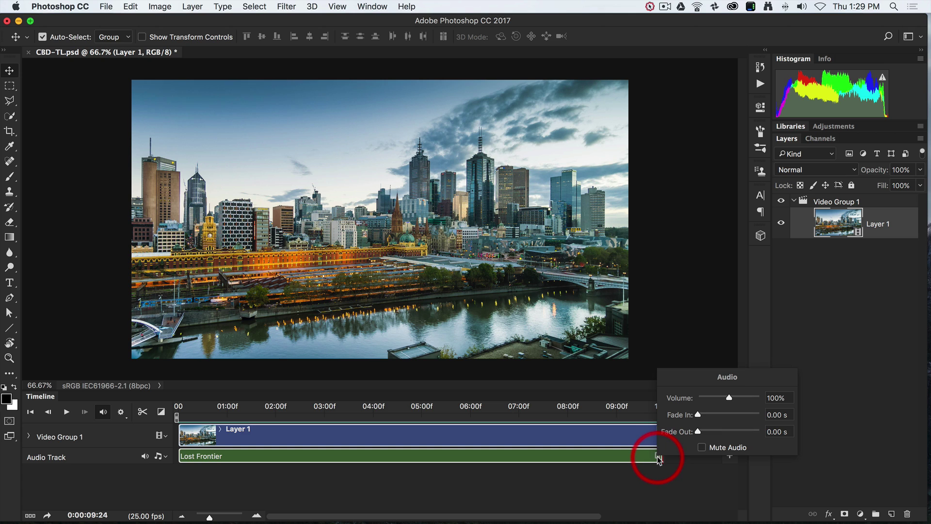
drag(699, 432, 705, 431)
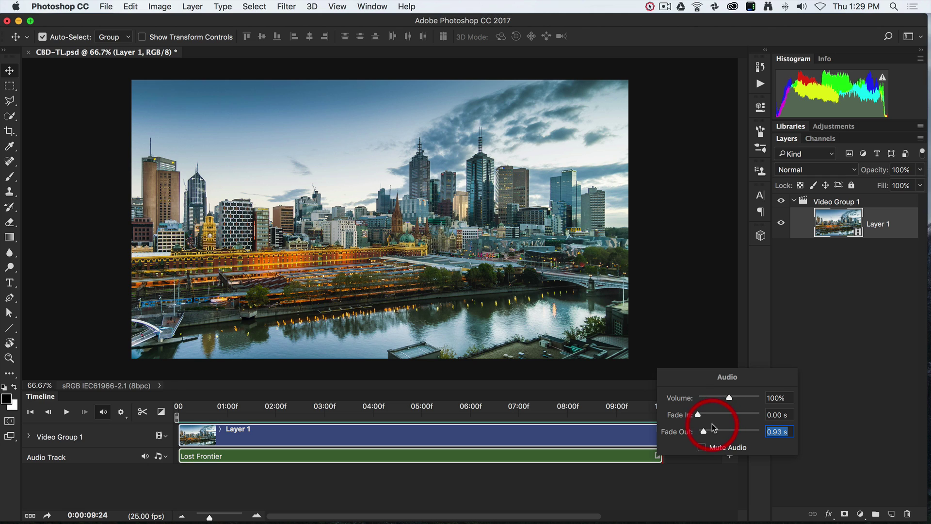
click(678, 463)
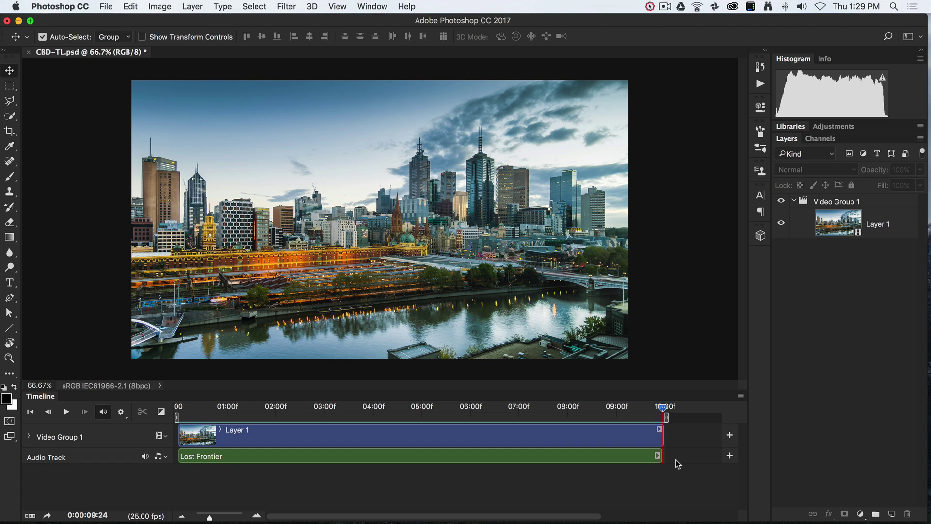
Convert Layer 1 to a Smart Object.
click(881, 277)
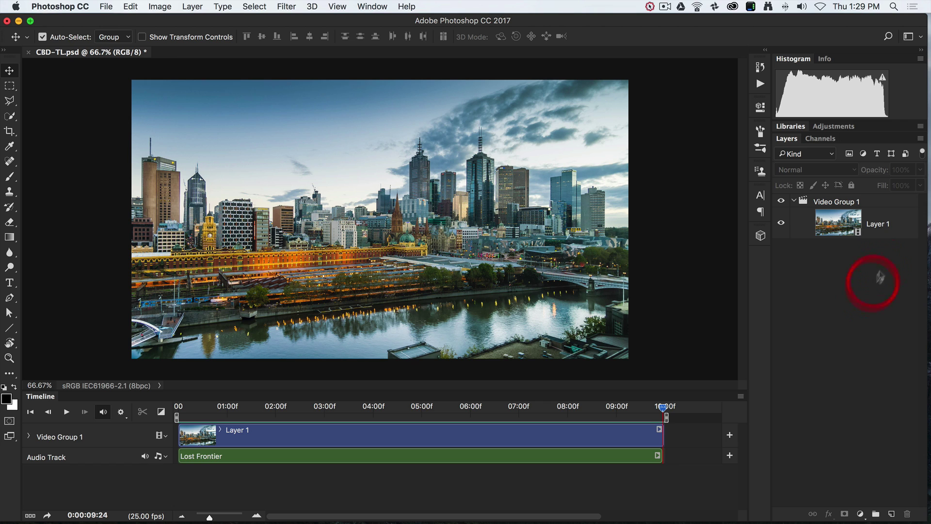
right_click(882, 233)
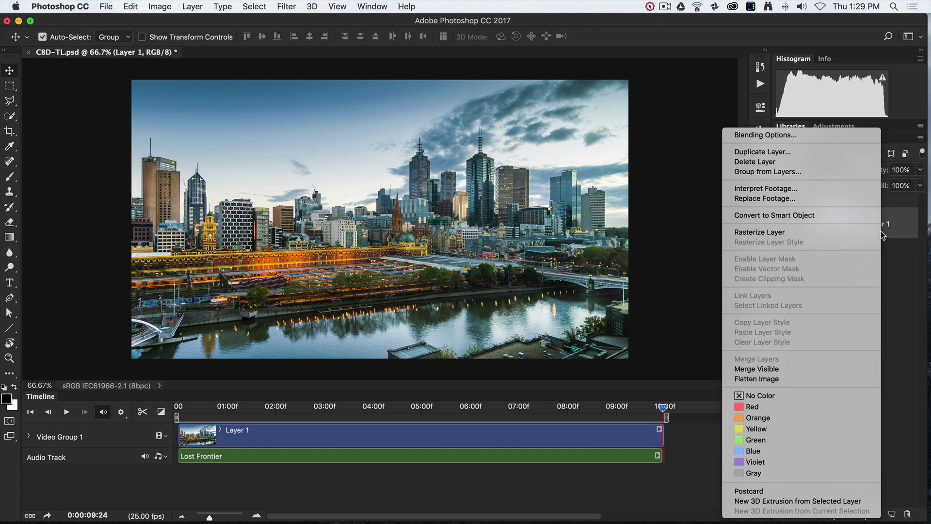
click(829, 216)
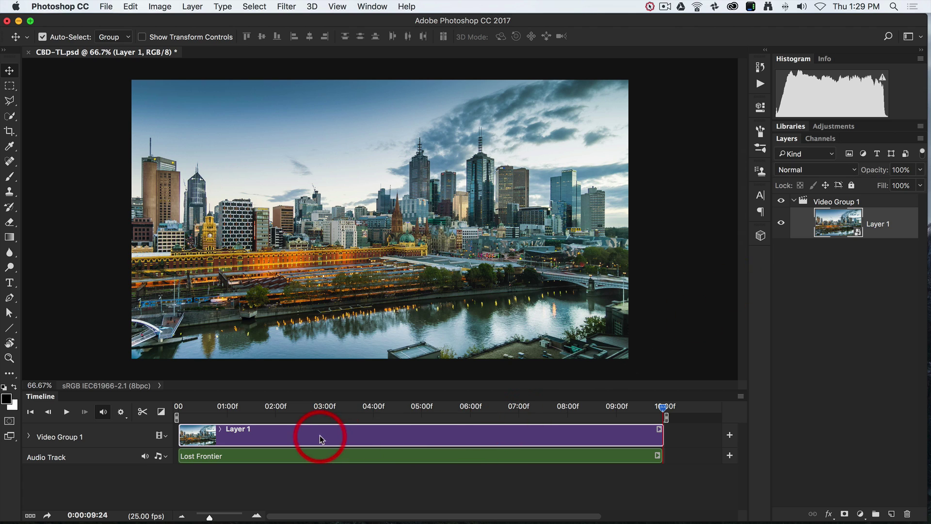
Set the Layer 1 clip's motion to Zoom with Zoom In, after trying Pan.
click(660, 429)
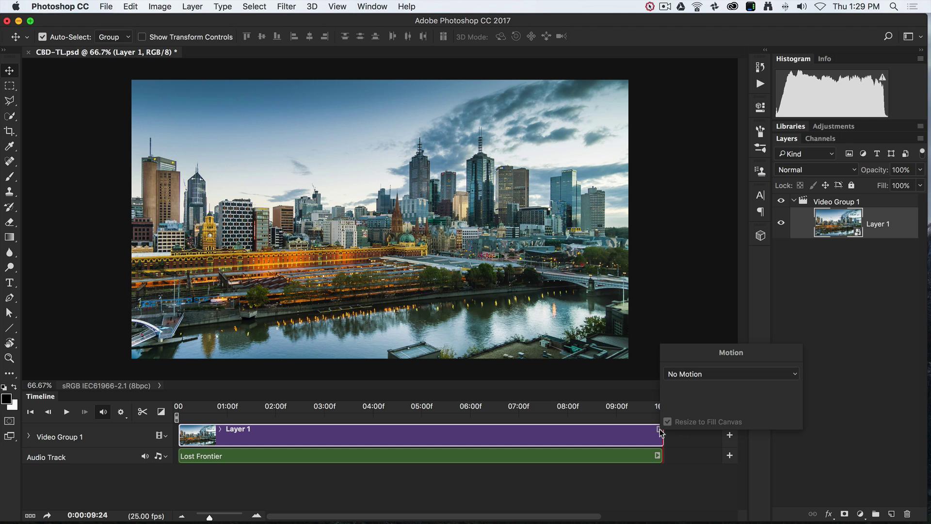
click(683, 376)
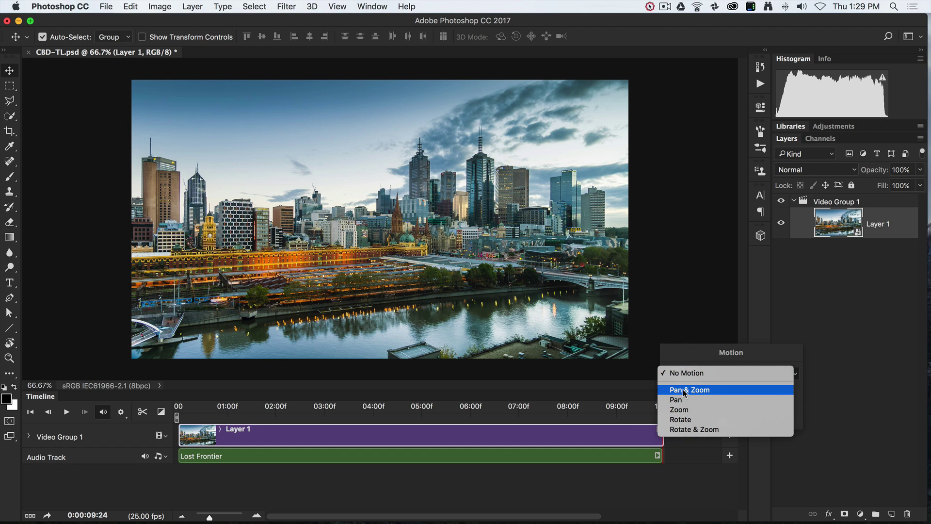
click(684, 402)
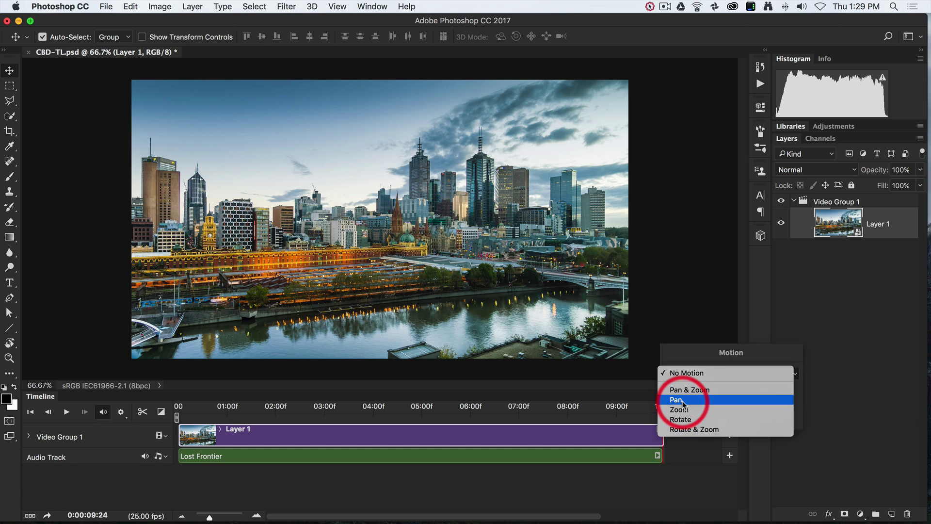
click(684, 402)
click(700, 404)
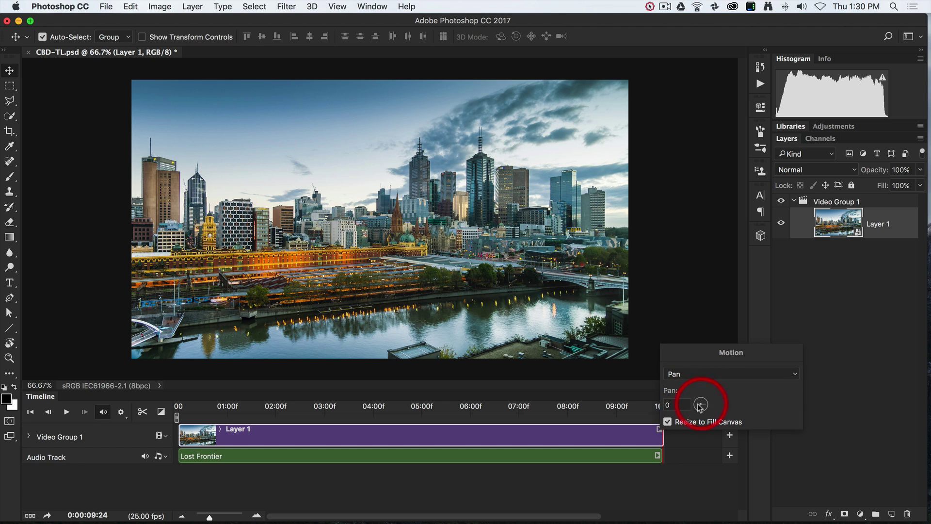
mouse_move(699, 406)
mouse_down()
mouse_move(670, 396)
mouse_move(704, 407)
mouse_up()
click(703, 374)
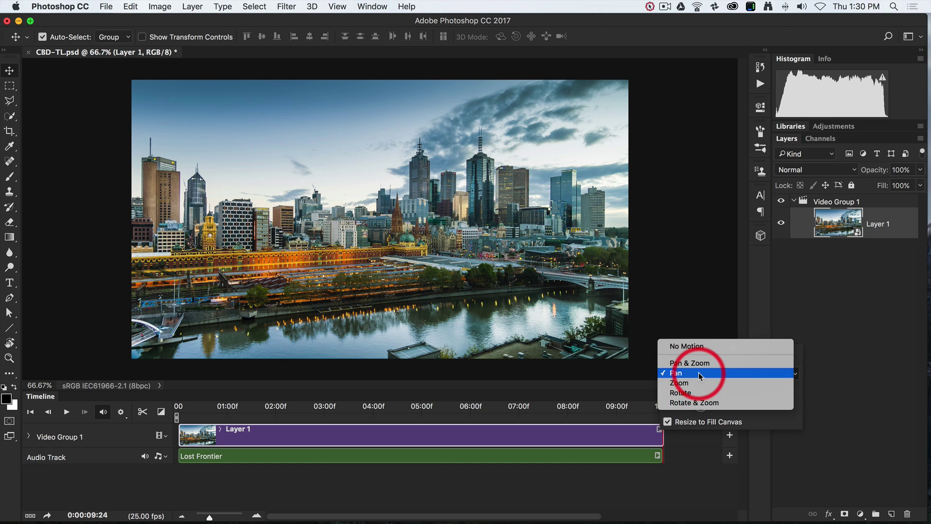
click(697, 383)
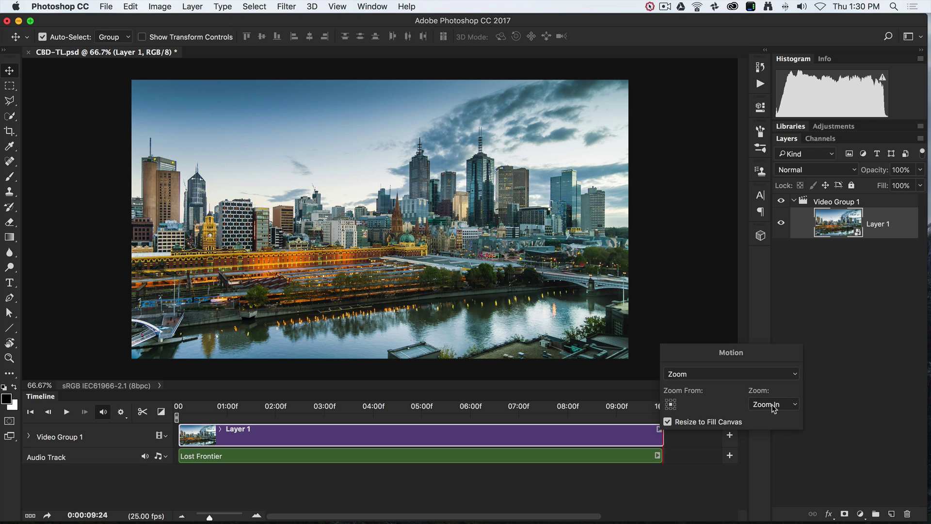
drag(634, 410, 577, 386)
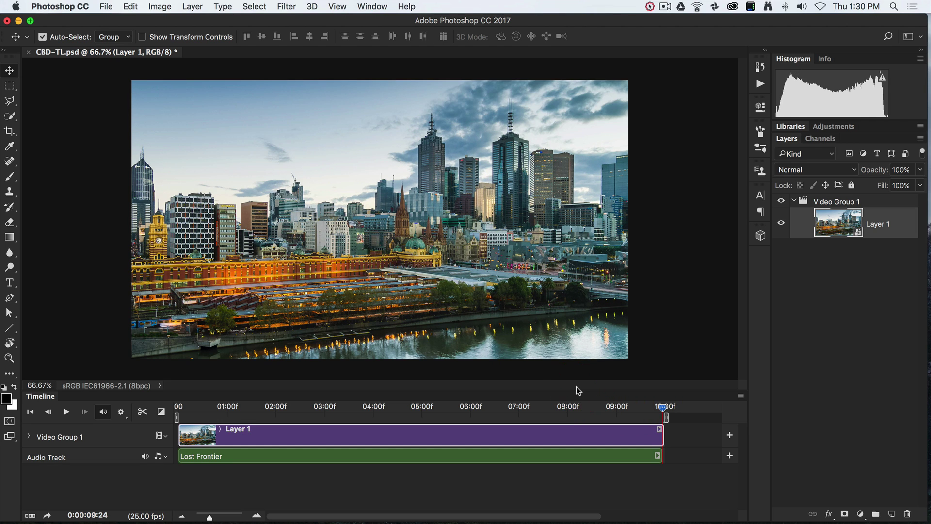
Scrub and play the zooming clip, toggling audio playback mute off and back on.
drag(435, 416, 64, 414)
click(63, 414)
drag(63, 414, 210, 455)
click(114, 428)
drag(210, 455, 178, 445)
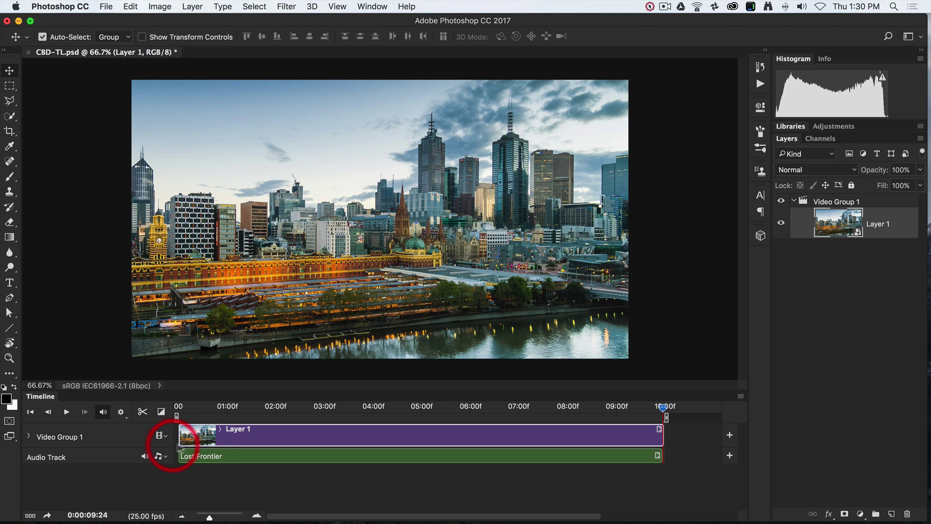
click(103, 413)
click(103, 413)
click(48, 515)
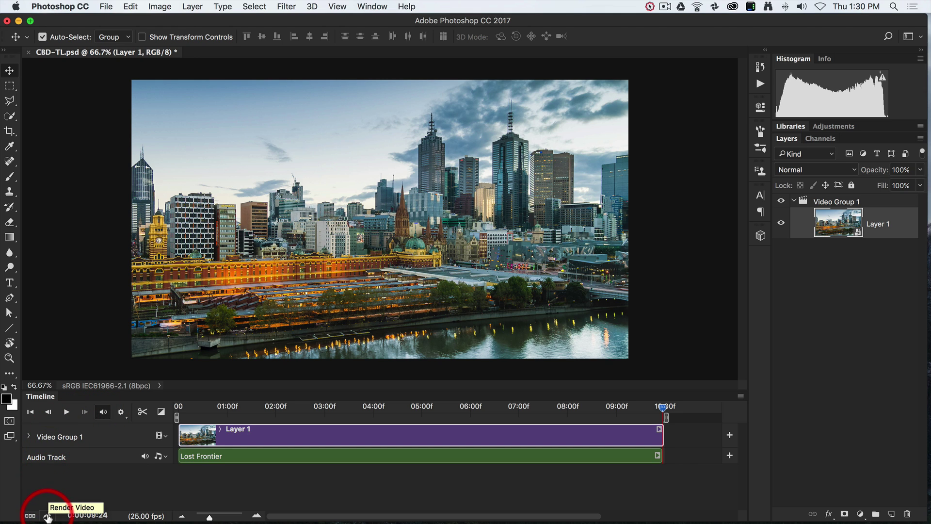
Render the movie as 'Melbourne CBD Time Lapse' in H.264 with the HD 1080p 25 preset.
click(47, 516)
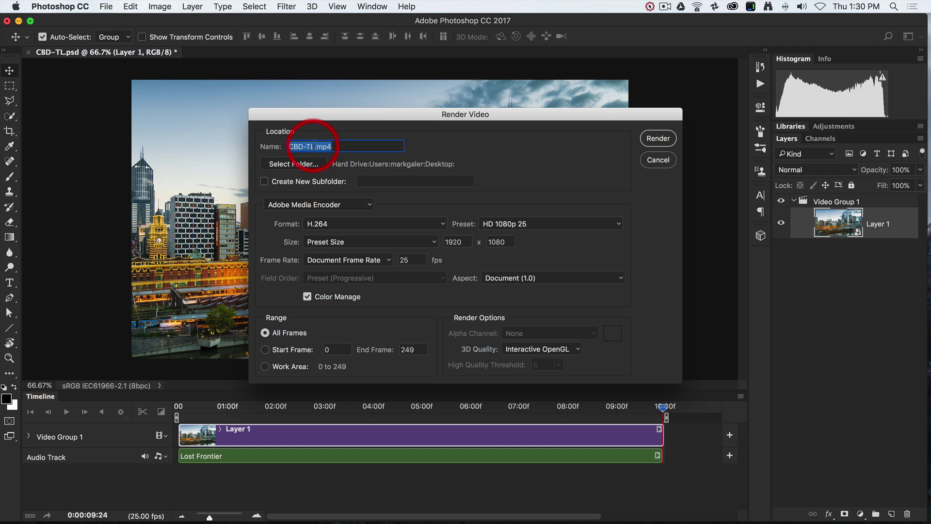
text(Melbourne CBD Time Lapse)
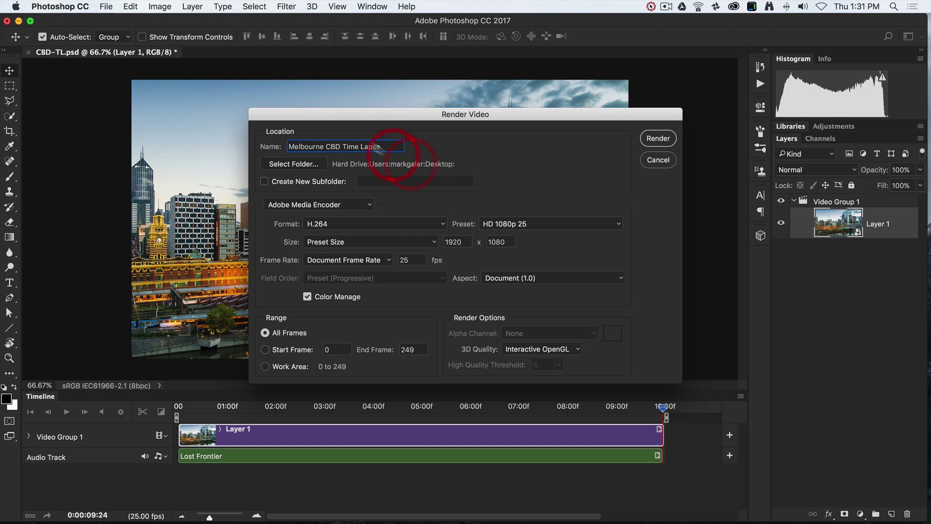
click(563, 222)
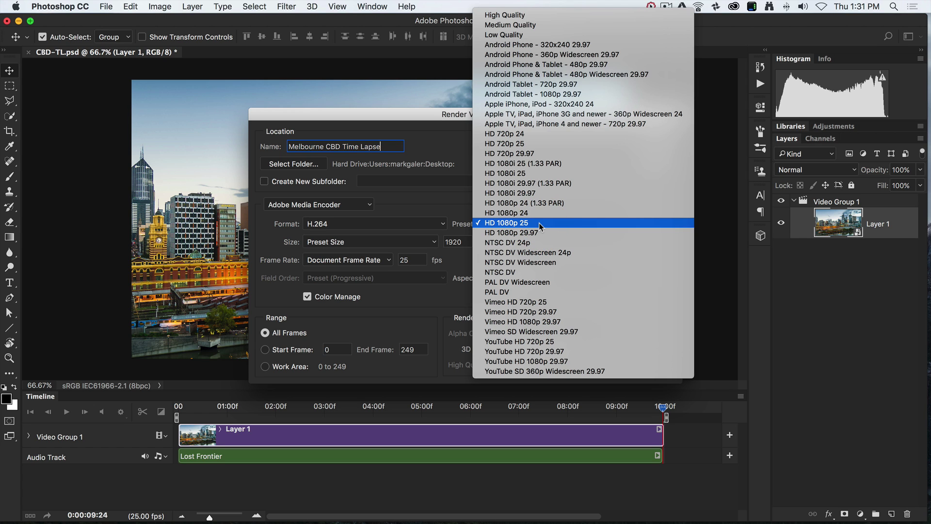
click(539, 223)
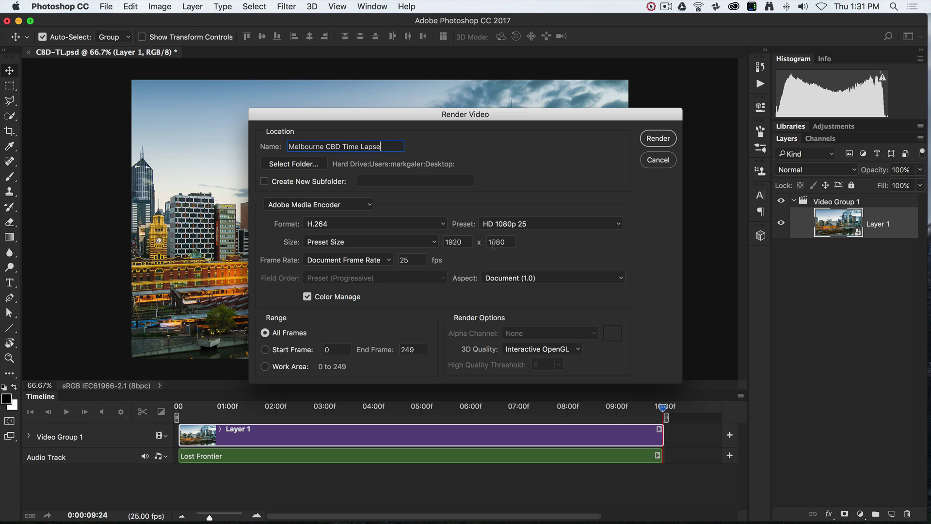
click(557, 182)
click(653, 140)
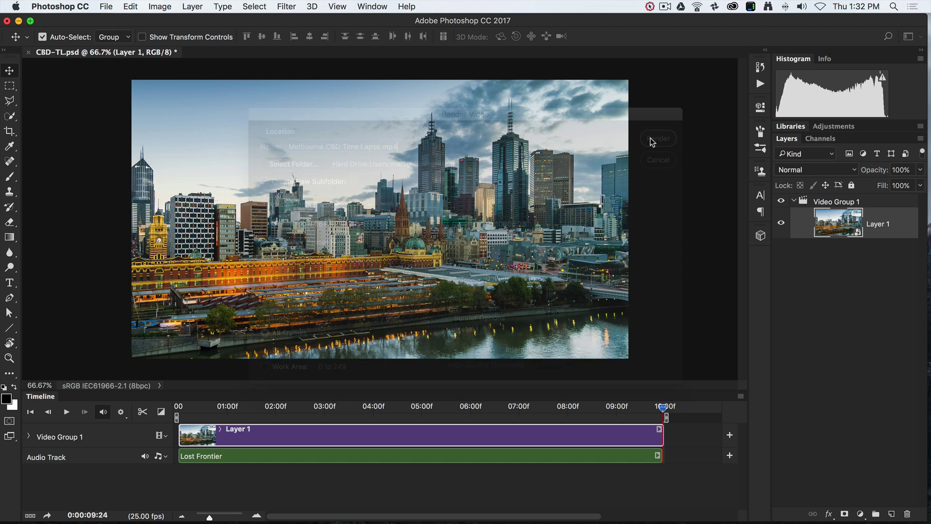